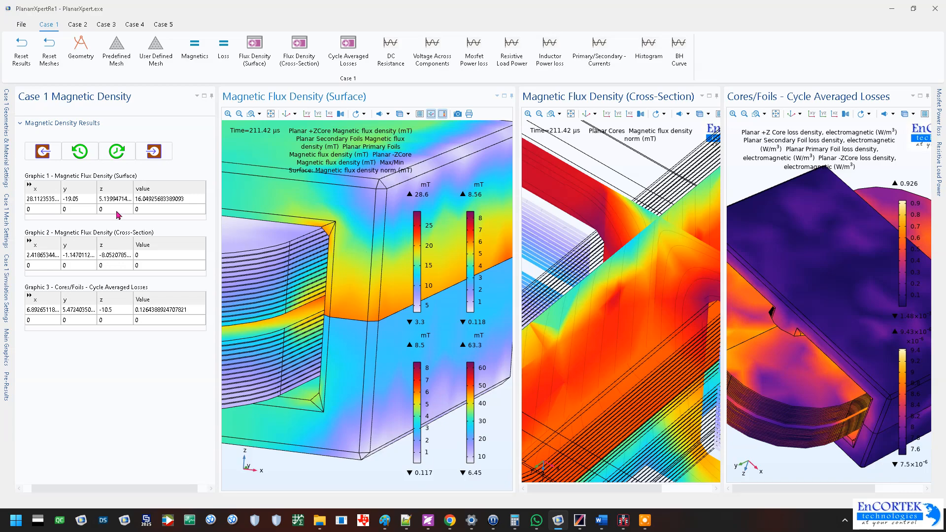
Step: Probe the magnetic flux density on the outer core face and the foil stack near the core window in the surface plot
click(366, 257)
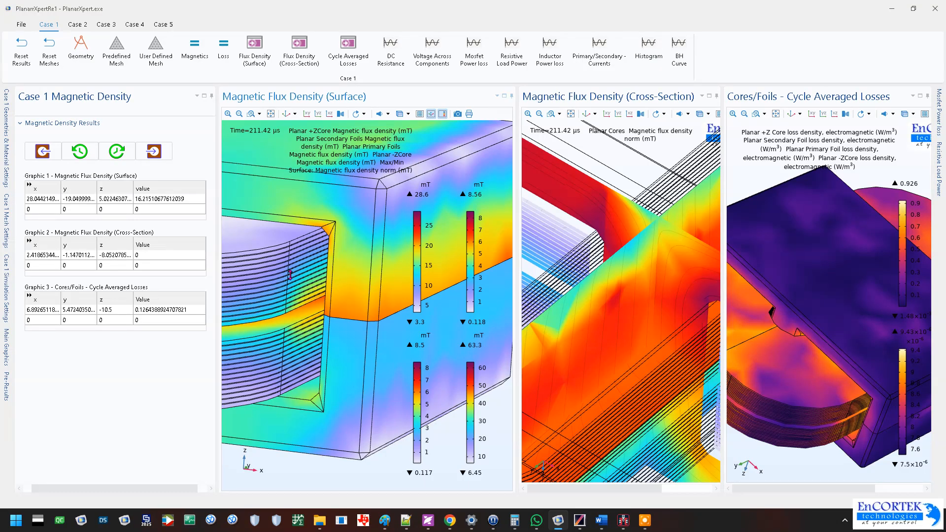
scroll(290, 275, up, 5)
click(285, 305)
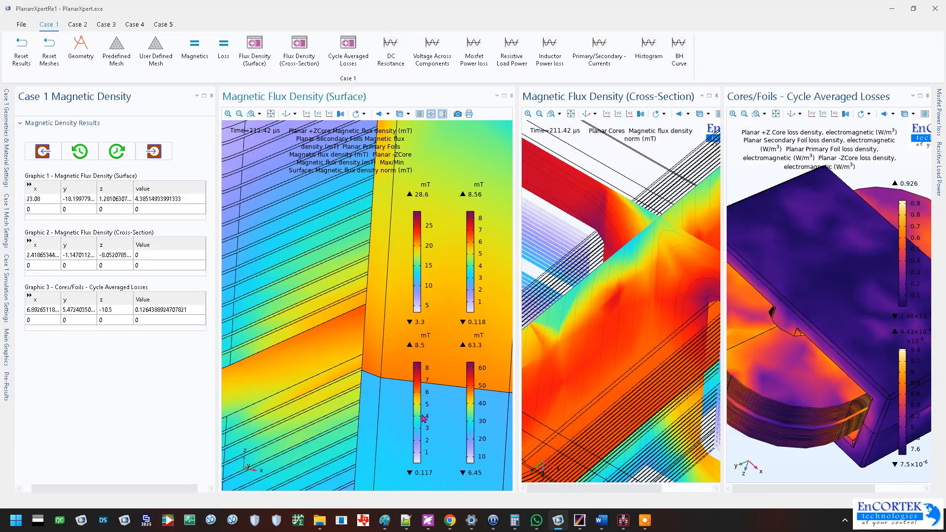
scroll(367, 296, down, 5)
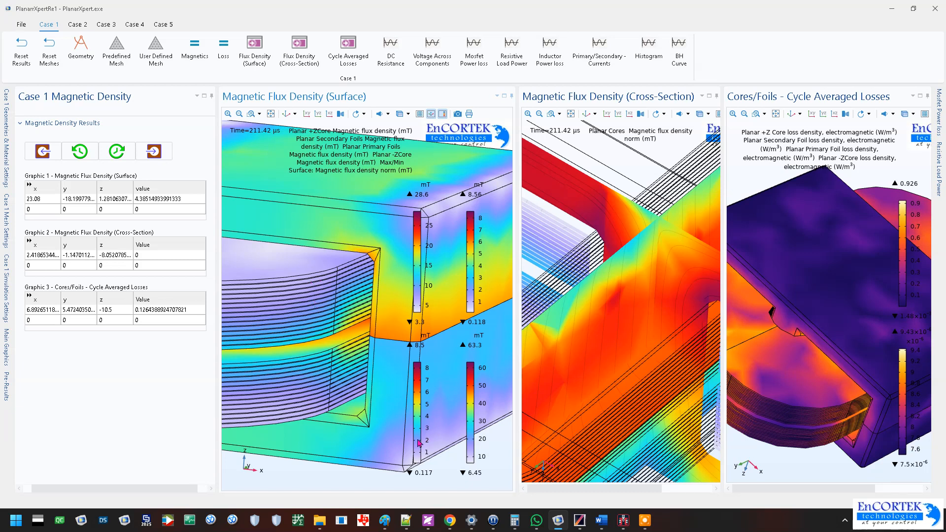
click(355, 274)
click(279, 258)
scroll(357, 223, up, 3)
click(366, 308)
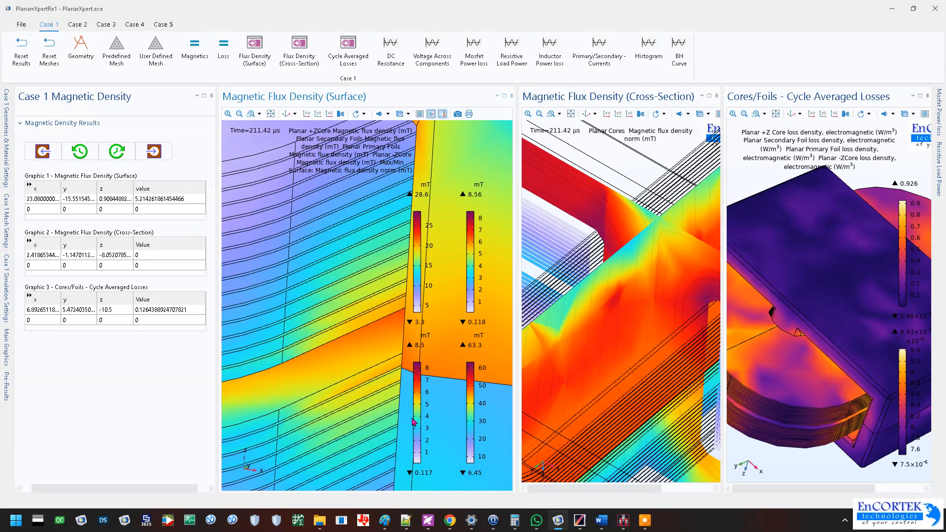
Step: Examine the flux density across the foil edges, the core gap and the lower window corner in the surface plot, probing several points
drag(327, 254, 347, 439)
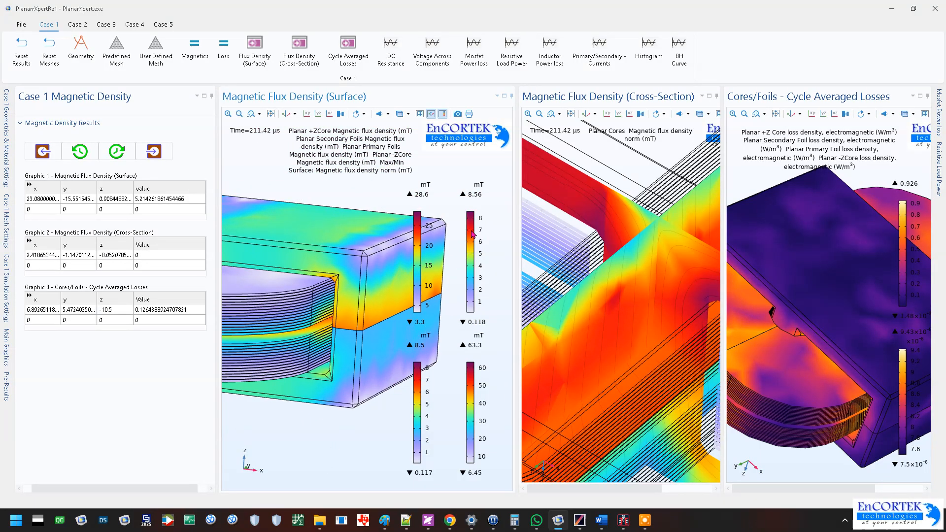
click(292, 361)
scroll(347, 354, up, 5)
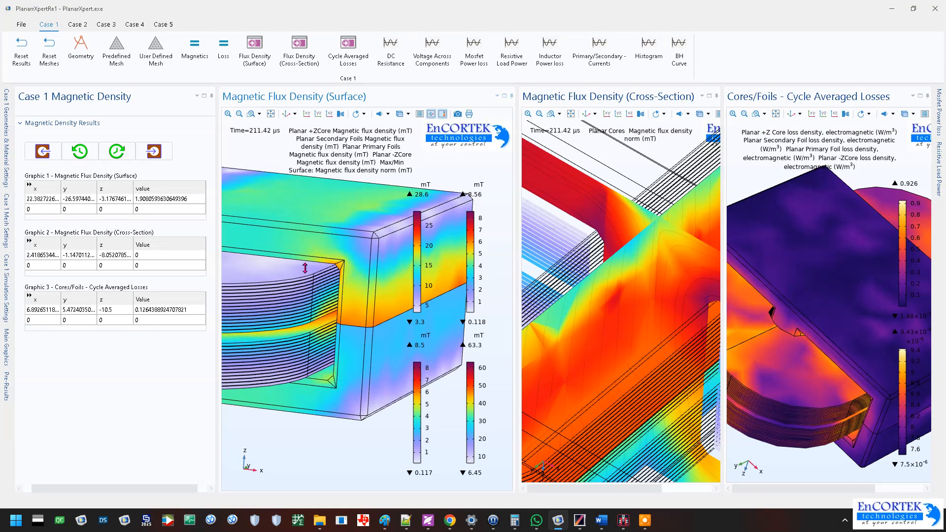
click(321, 284)
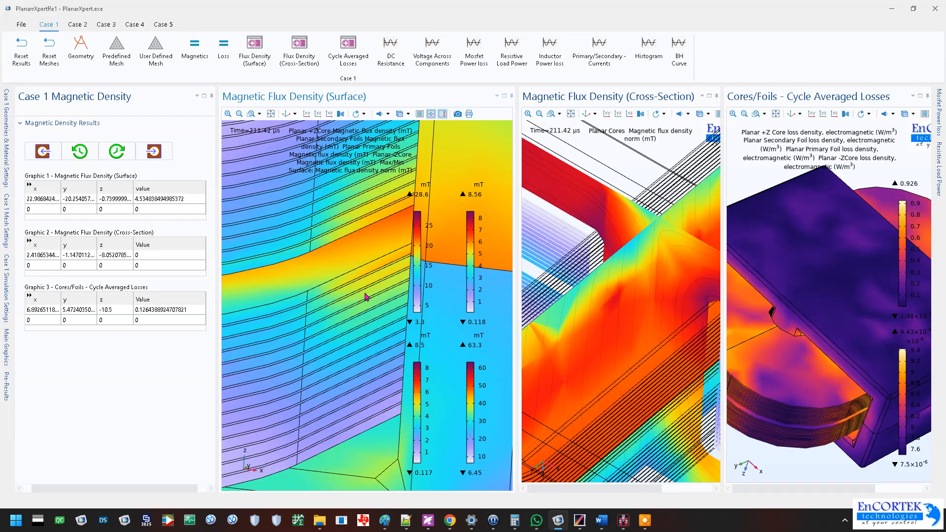
scroll(368, 298, down, 2)
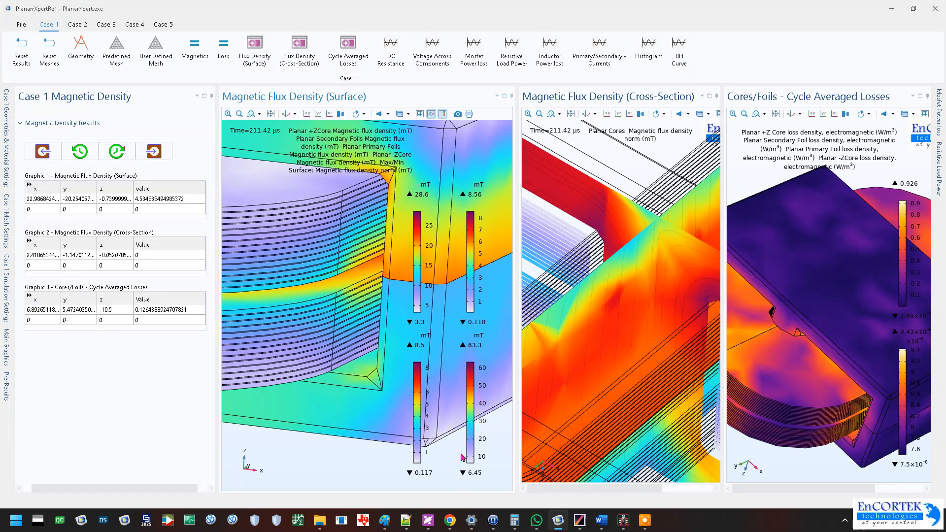
click(369, 368)
scroll(424, 399, down, 5)
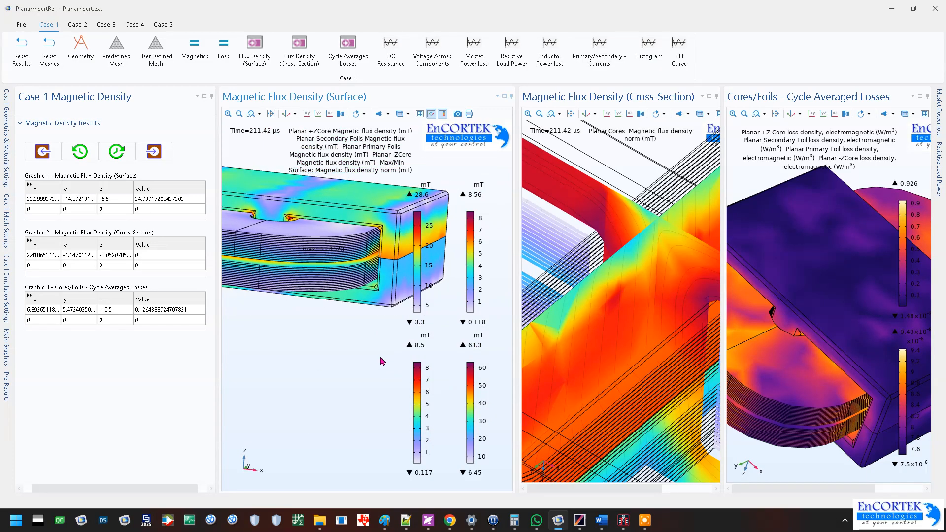
drag(240, 295, 334, 314)
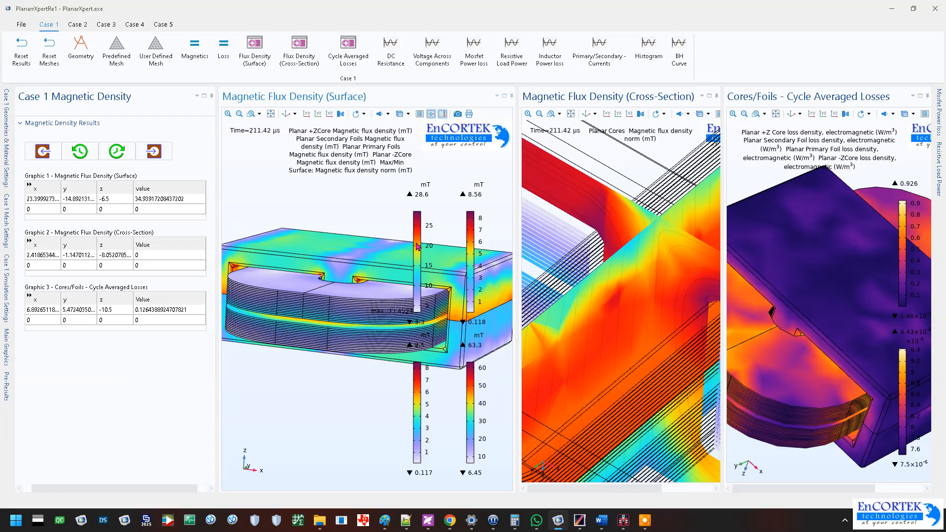
drag(369, 245, 344, 260)
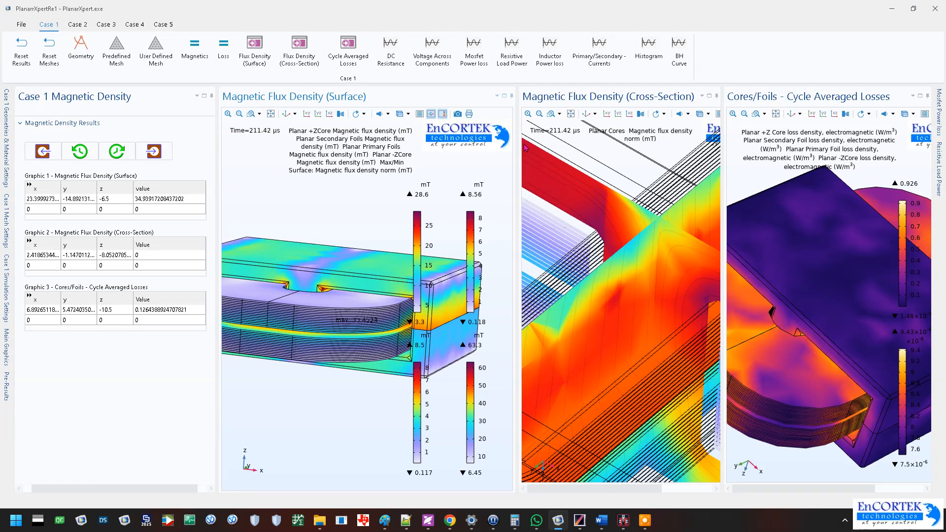
Step: Widen the Magnetic Flux Density (Cross-Section) plot and orient the model for a closer view of the centre leg slices
drag(516, 164, 338, 178)
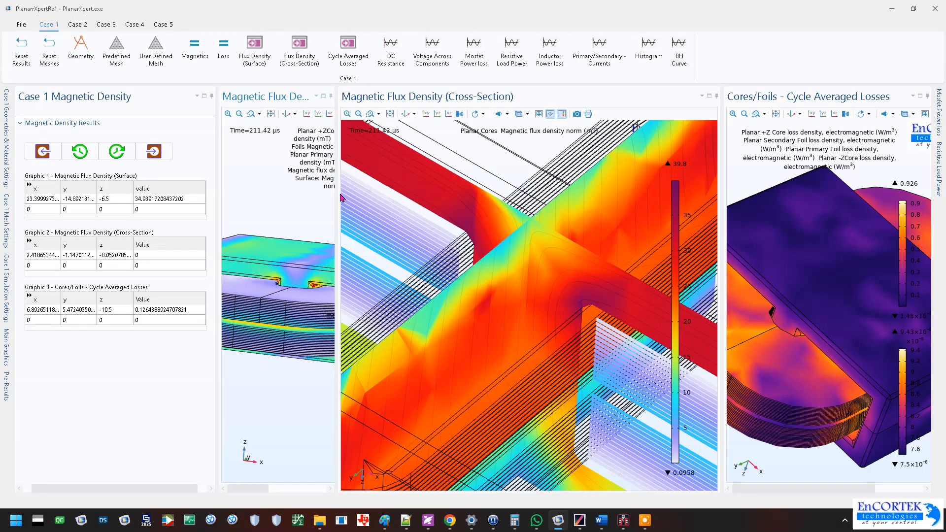
scroll(433, 191, down, 6)
drag(505, 317, 581, 417)
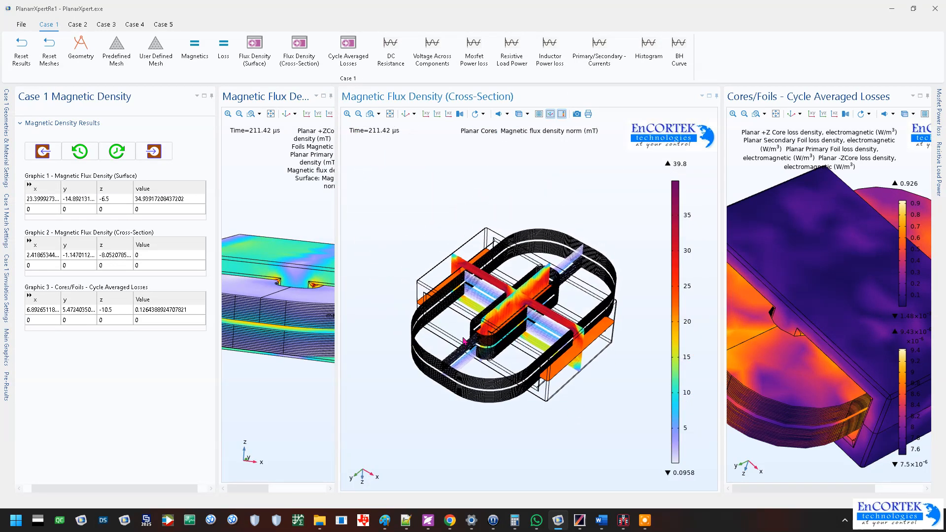
scroll(477, 228, up, 4)
drag(519, 315, 495, 278)
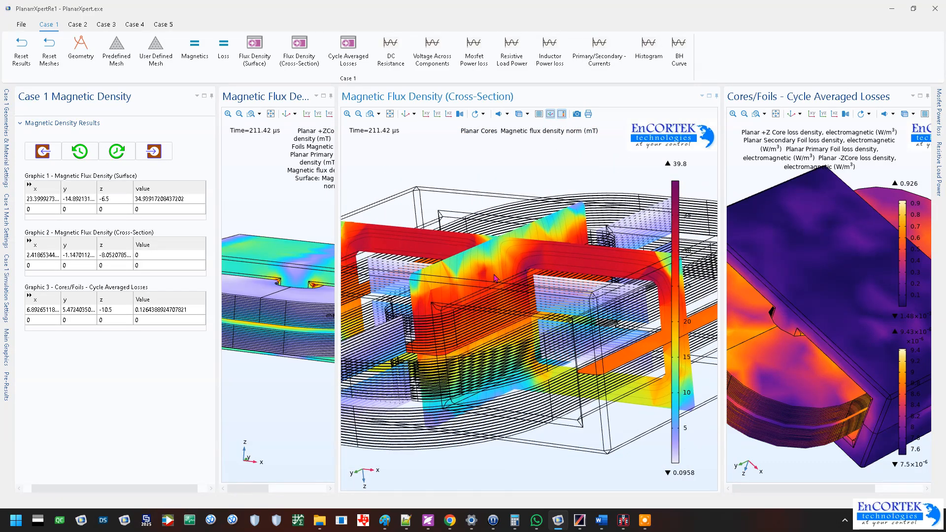
Step: Probe the flux density at several points along the centre leg slice and on the crossing yoke slice in the cross-section plot
click(497, 272)
click(508, 263)
click(489, 249)
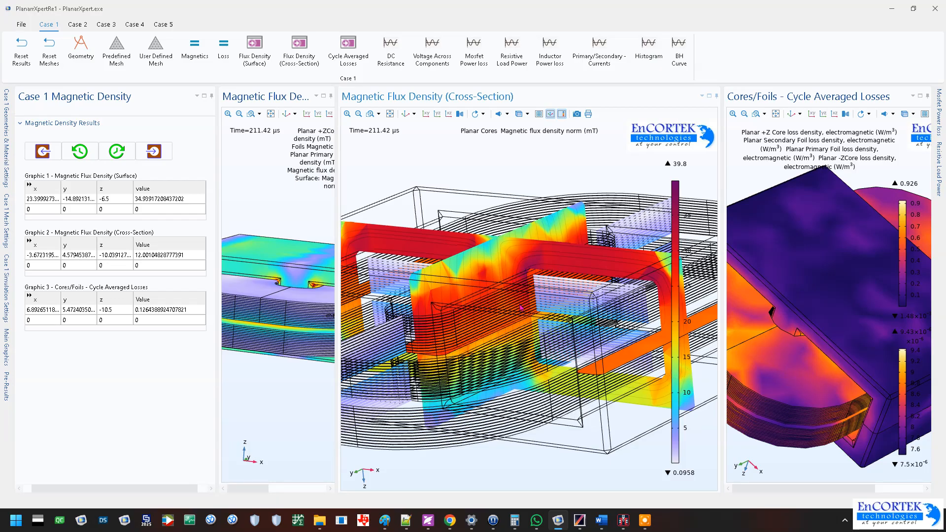
click(521, 233)
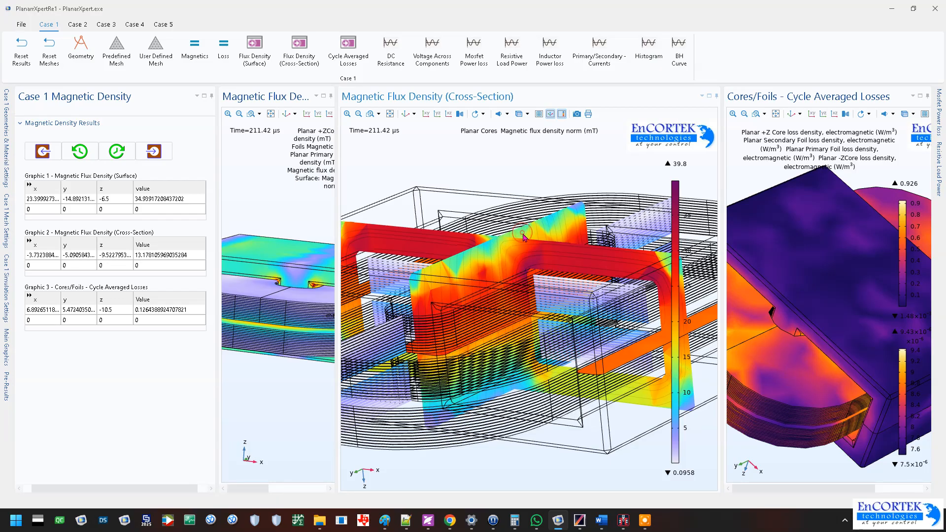
click(489, 252)
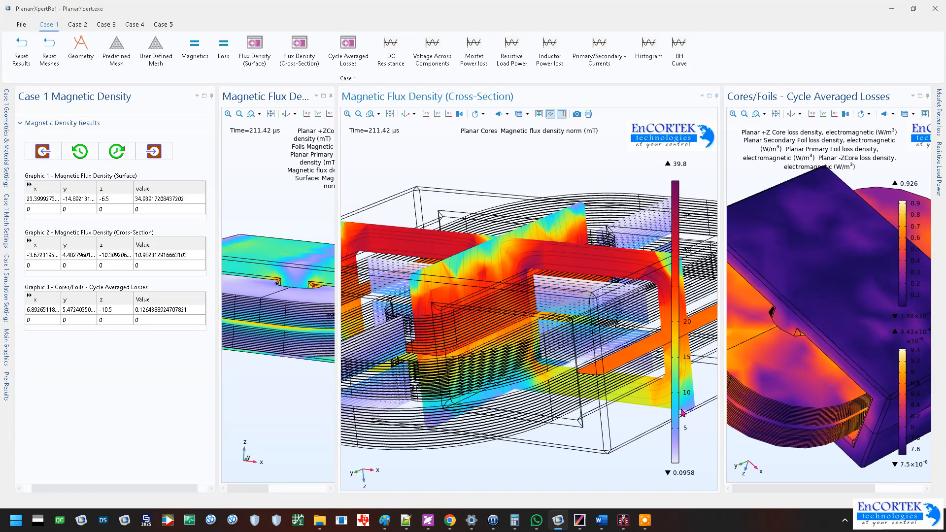
click(585, 263)
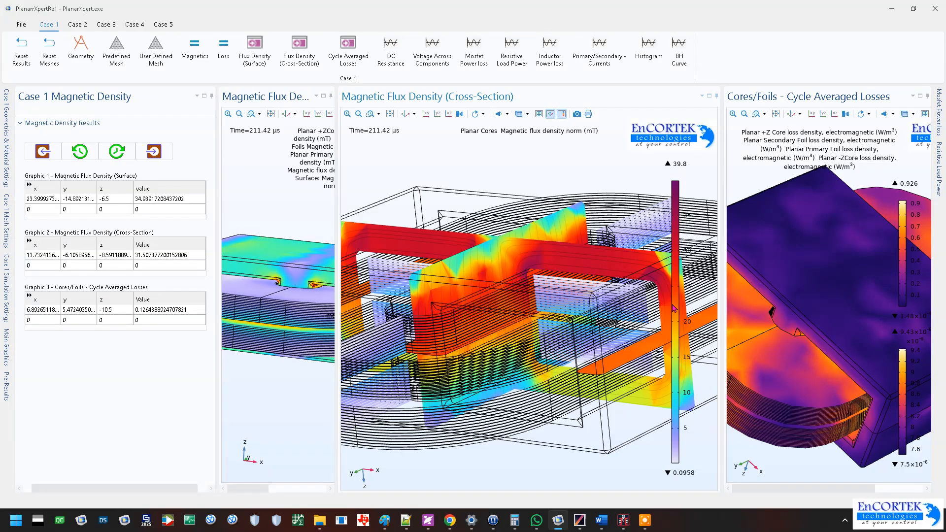
Step: Probe the flux density around the inner corner where the centre leg meets the yoke, and inspect the slice out to the outer leg
drag(594, 274, 478, 362)
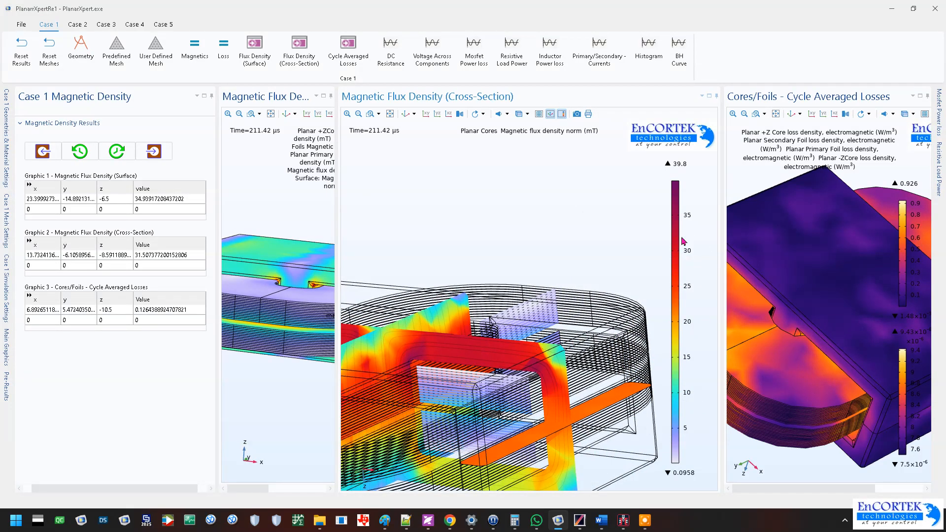
drag(579, 328, 528, 209)
scroll(492, 282, up, 6)
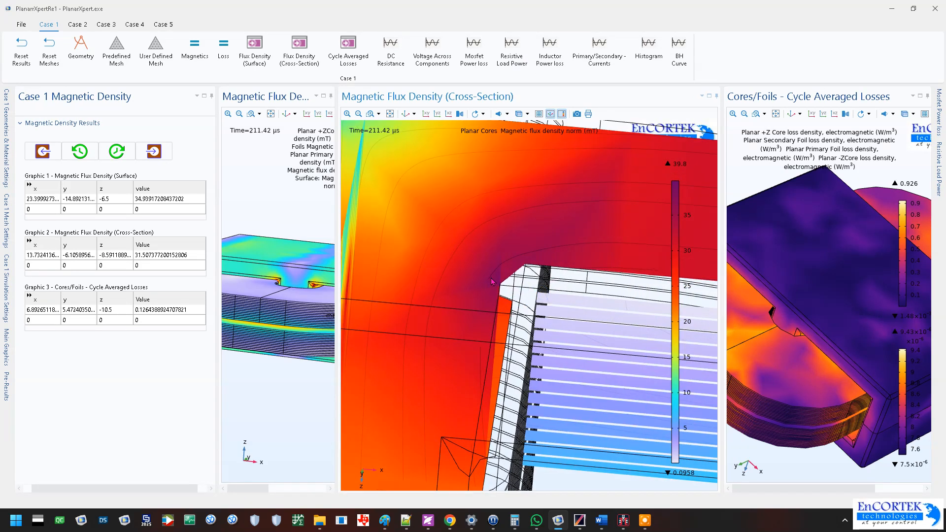
click(495, 281)
click(539, 247)
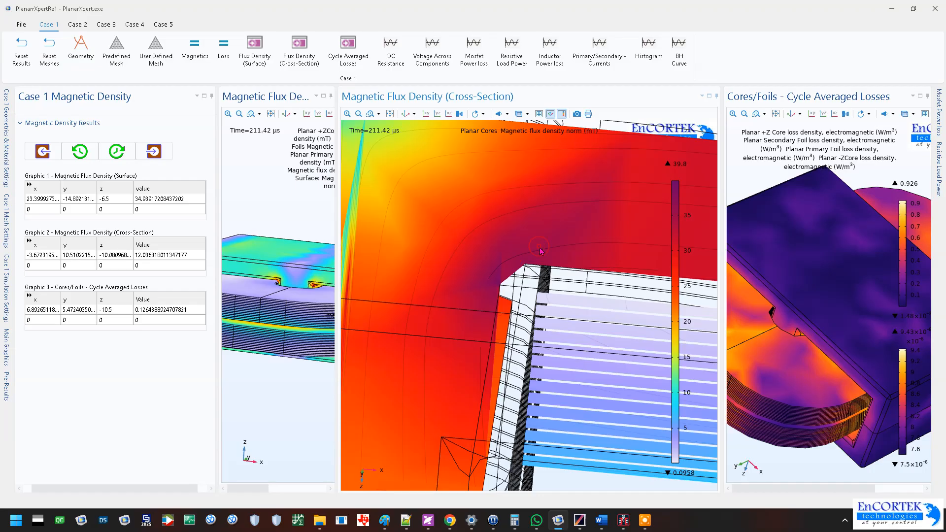
click(540, 259)
drag(539, 259, 494, 270)
drag(504, 331, 292, 318)
drag(576, 346, 536, 419)
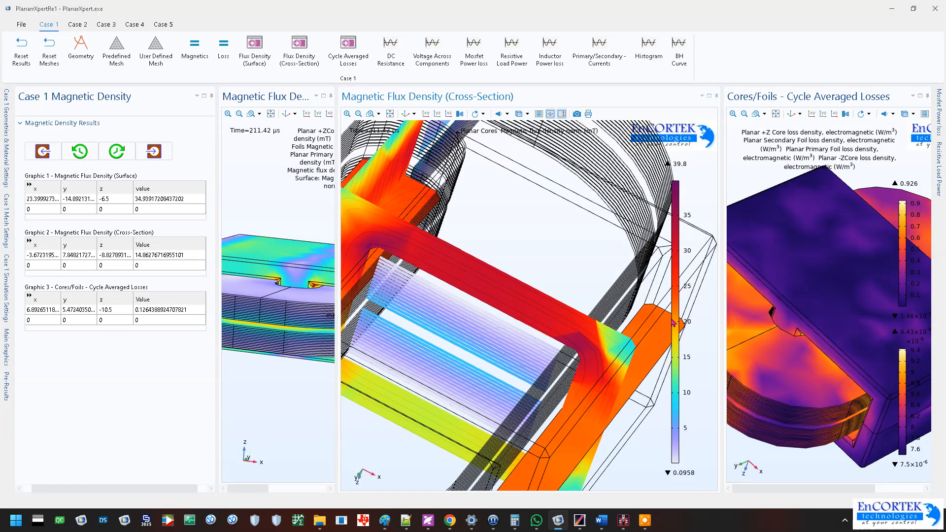
Step: Widen the surface plot and reset the surface and cross-section flux density plots to the first time step, 0 µs
drag(336, 294, 394, 294)
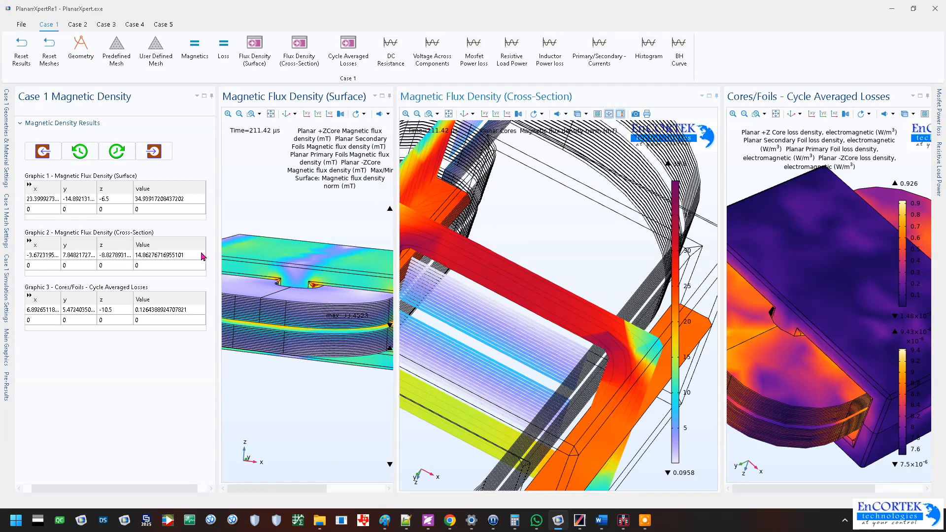
click(44, 153)
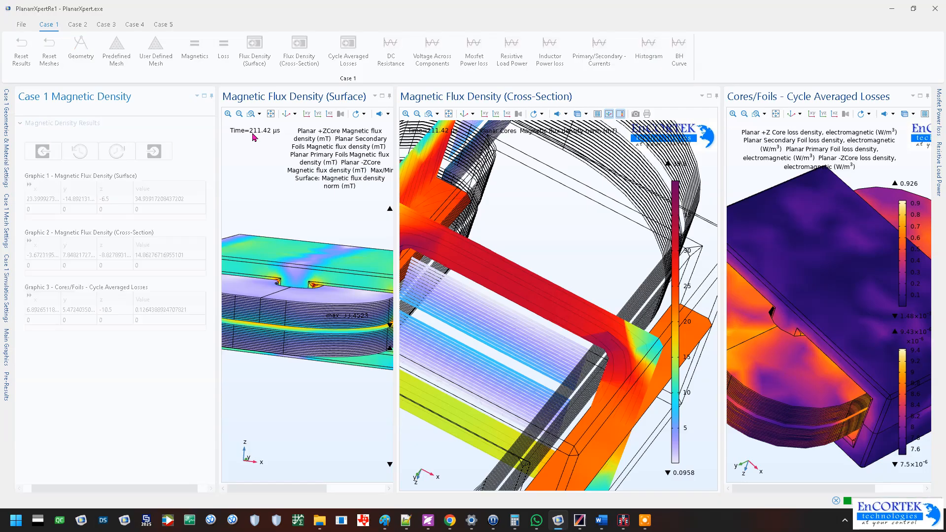
drag(557, 197, 509, 300)
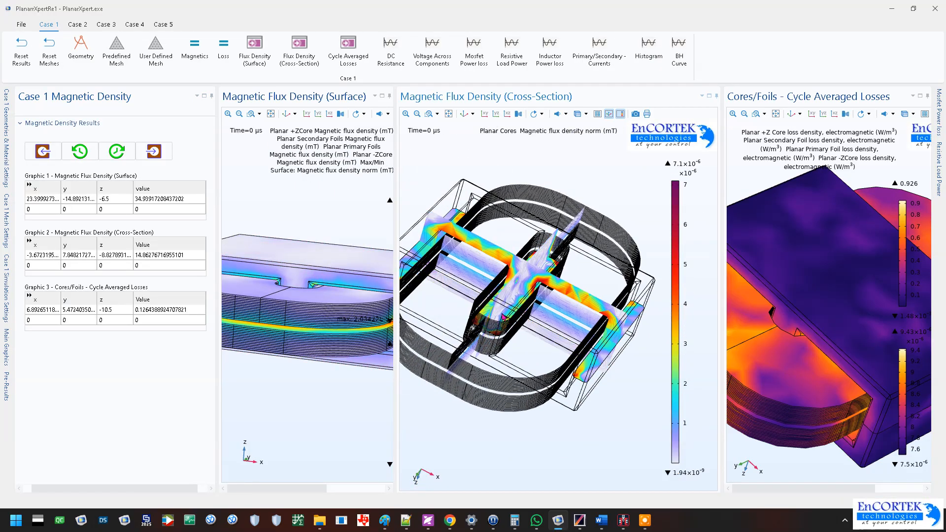
drag(516, 318, 511, 315)
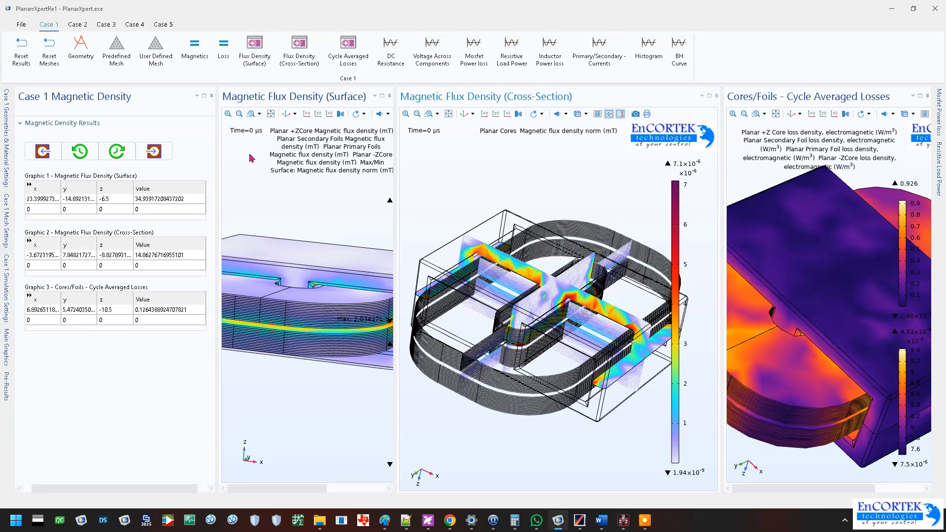
scroll(310, 251, up, 3)
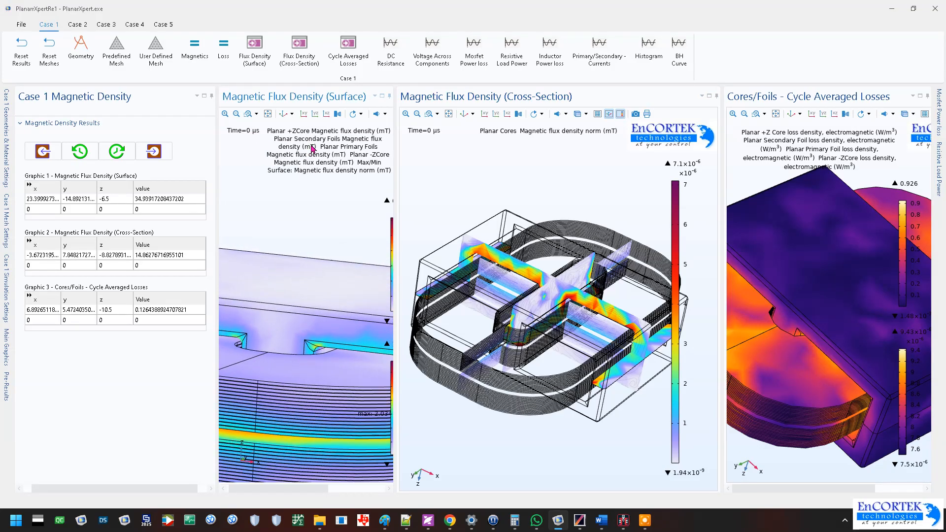
Step: Advance both flux density plots one time step to 1.0571 µs and widen the surface plot until its colour scales are readable
click(117, 151)
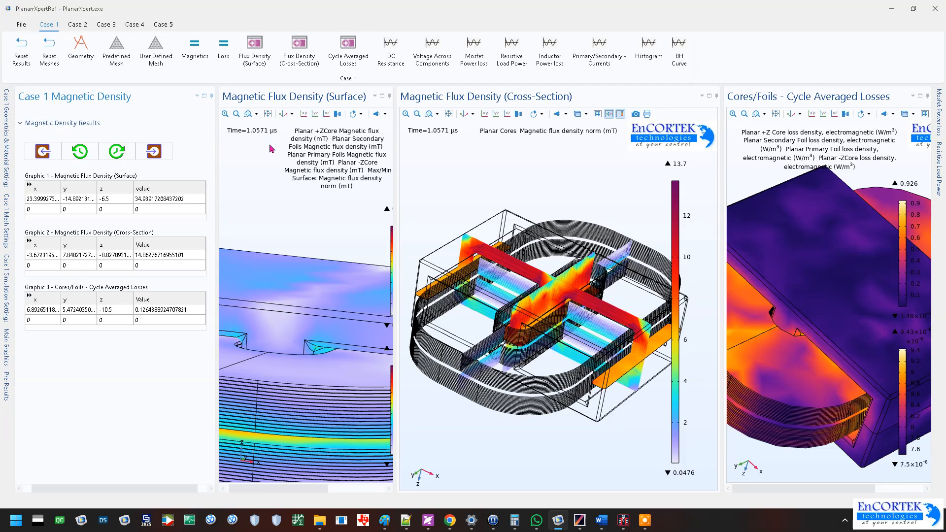
drag(334, 228, 337, 305)
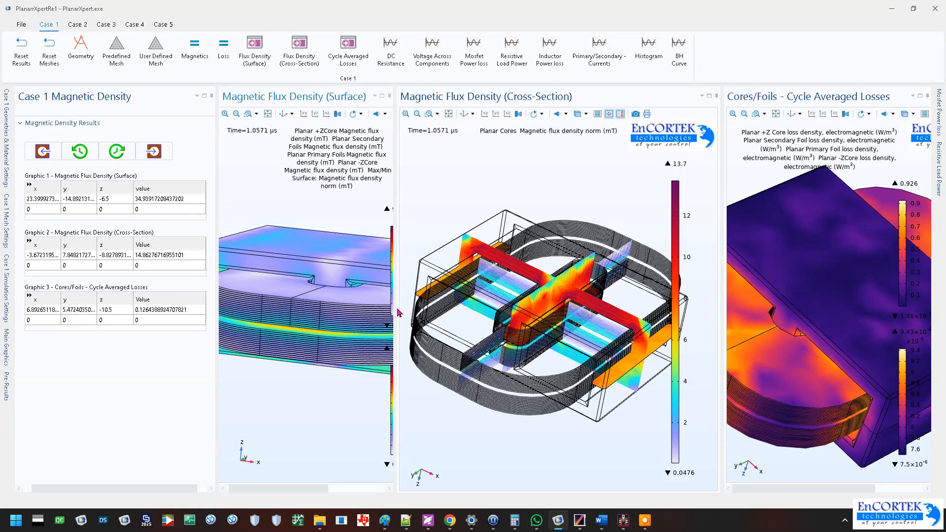
drag(394, 309, 423, 316)
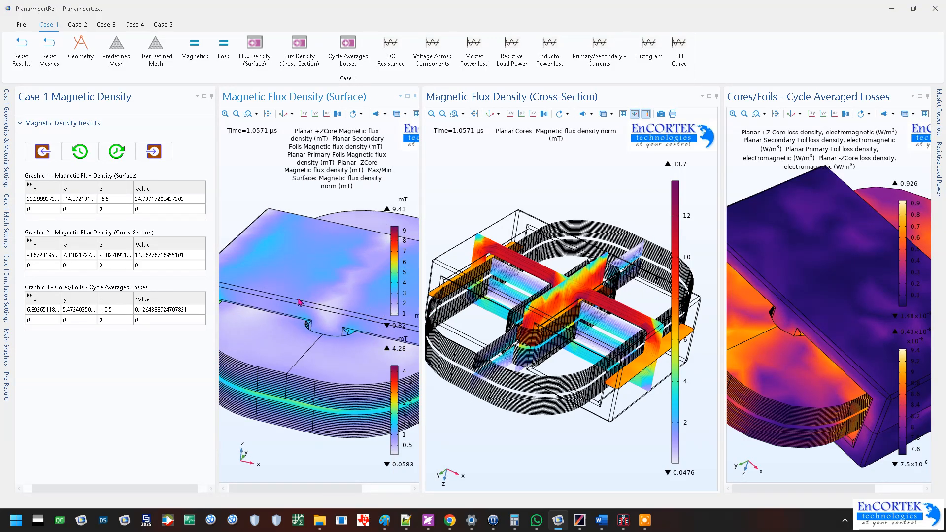
Step: Advance both flux density plots one time step at a time to 6.3425 µs, probing the core's upper surface at 3.1712 µs
click(118, 152)
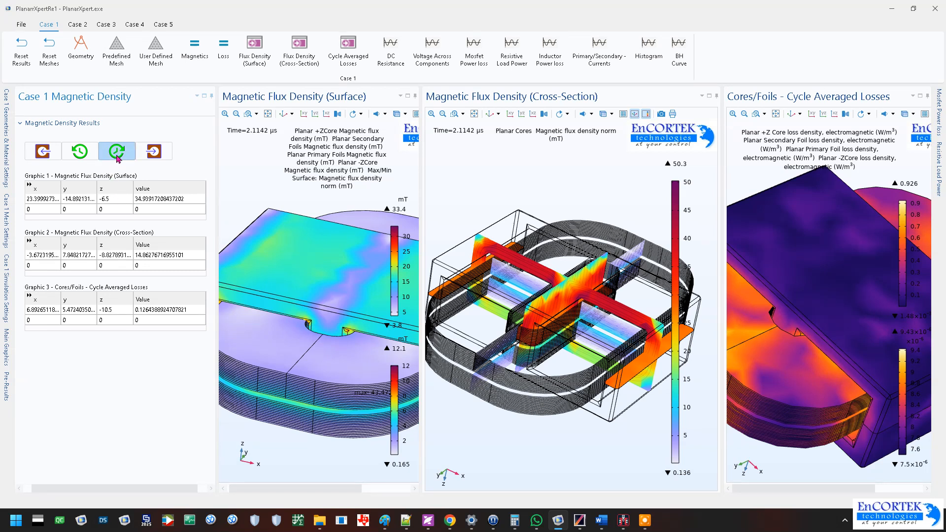
click(117, 151)
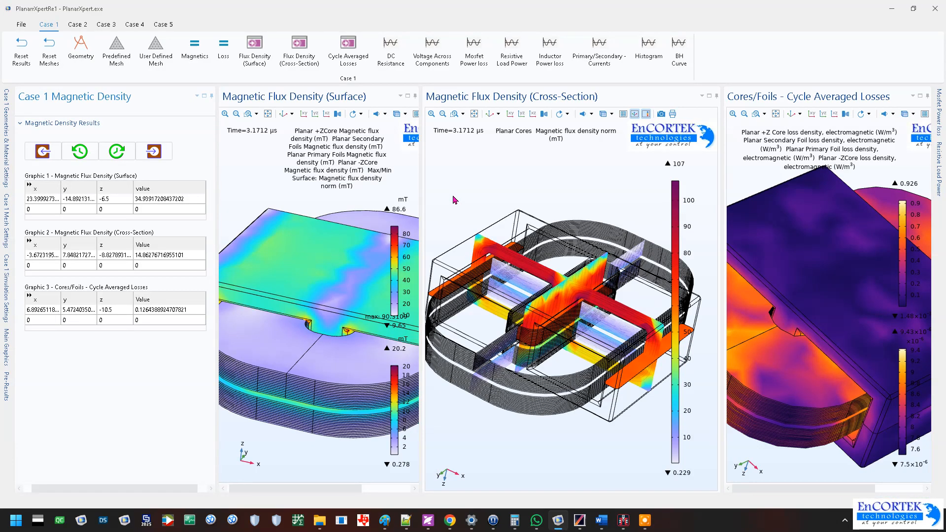
click(303, 243)
click(341, 258)
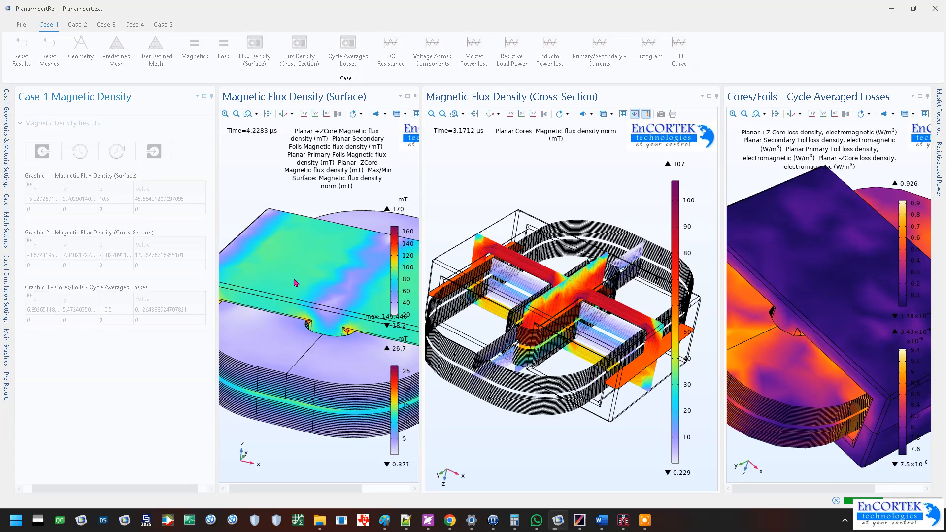
click(122, 157)
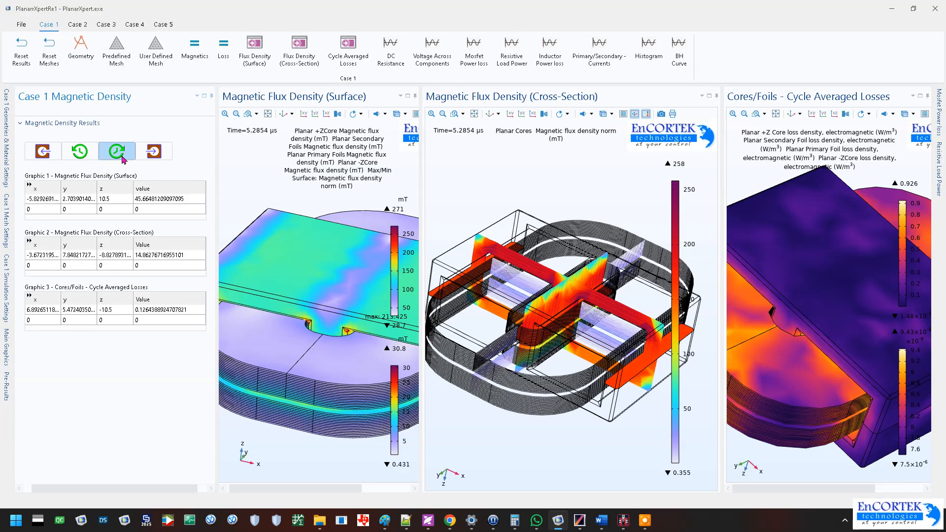
click(122, 157)
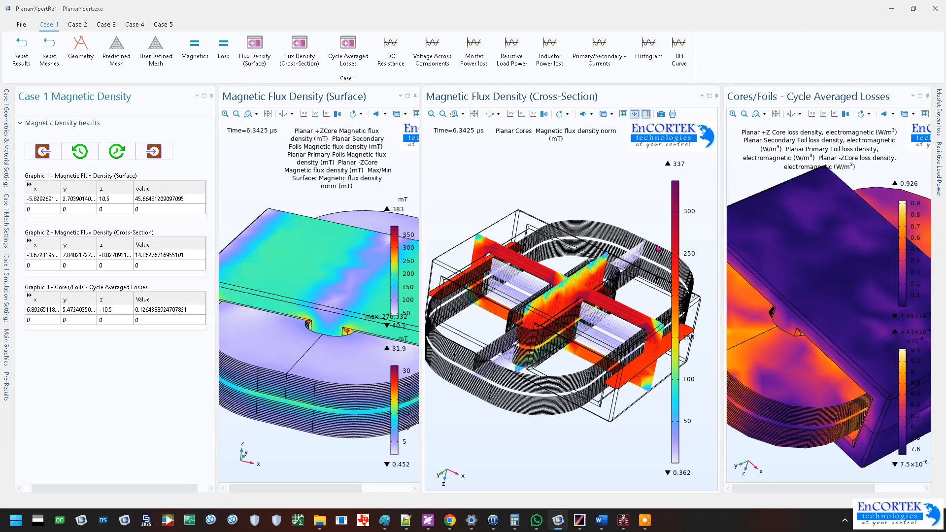
Step: Advance the surface and cross-section flux density plots one time step to 7.3996 µs
click(118, 156)
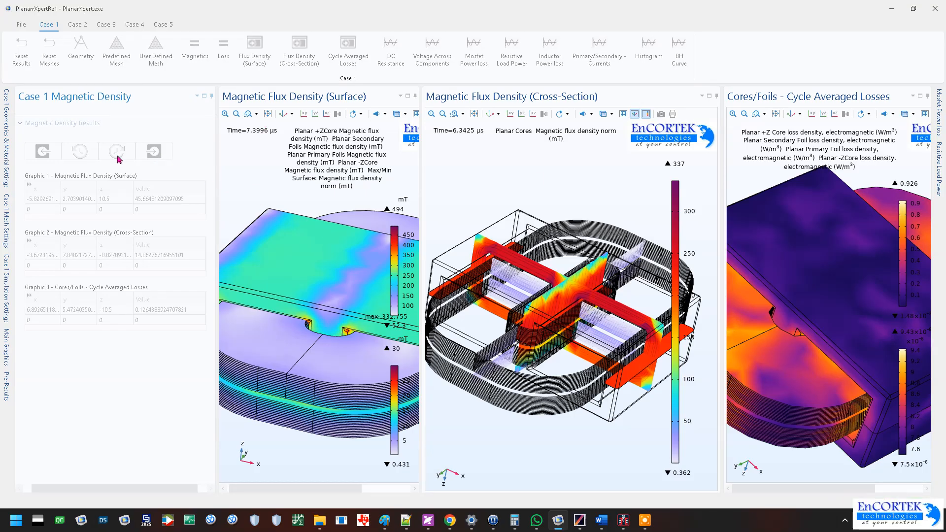
Step: Switch to the PlanarXpert folder in File Explorer, look over its compiled program files, and minimise the window
click(319, 520)
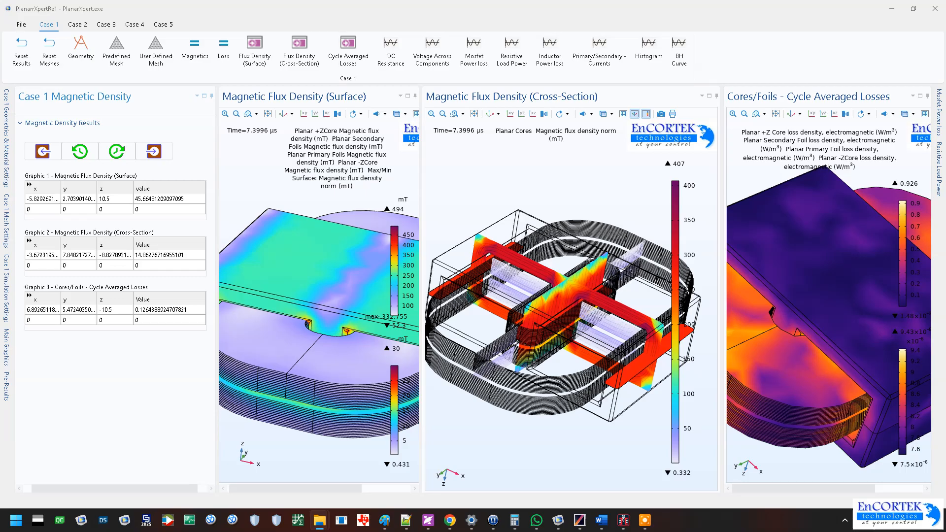
drag(0, 189, 530, 140)
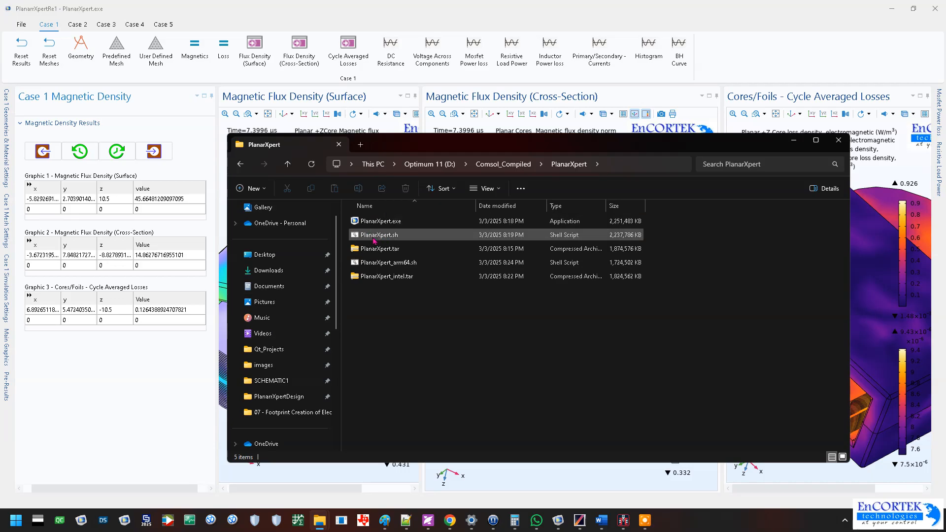
click(794, 140)
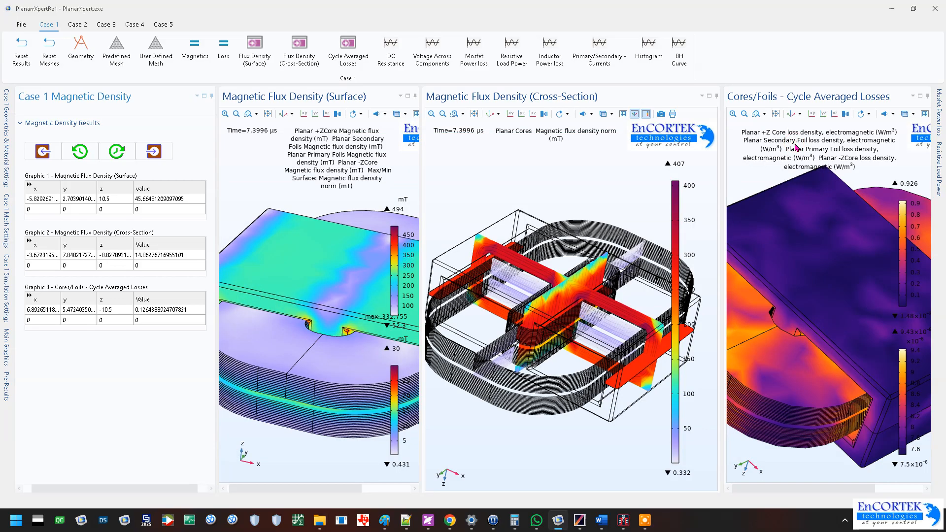
Step: Rotate the surface flux density plot to inspect the core's upper face and winding window at 7.3996 µs
drag(375, 316, 347, 312)
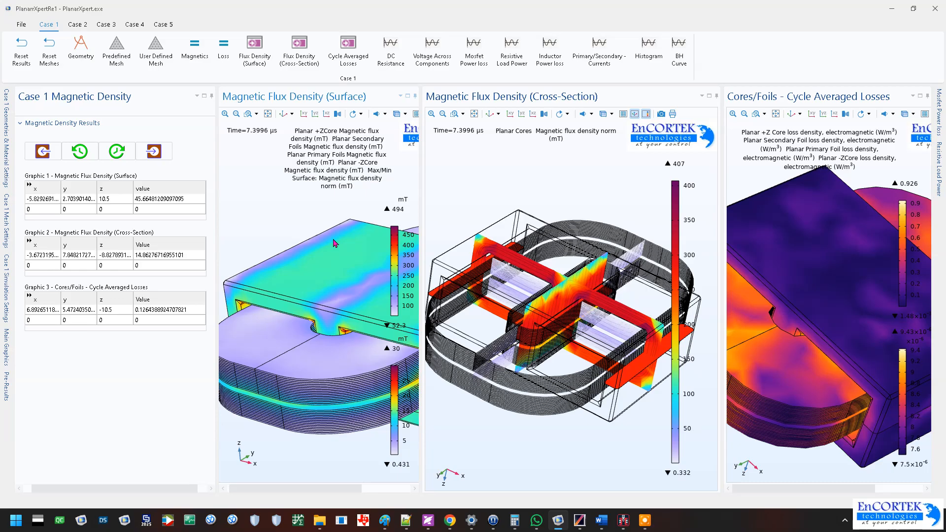
mouse_move(278, 296)
mouse_down()
mouse_move(291, 300)
mouse_move(269, 312)
mouse_up()
mouse_move(307, 282)
mouse_down()
mouse_move(311, 270)
mouse_move(296, 279)
mouse_move(283, 269)
mouse_move(292, 291)
mouse_move(301, 280)
mouse_up()
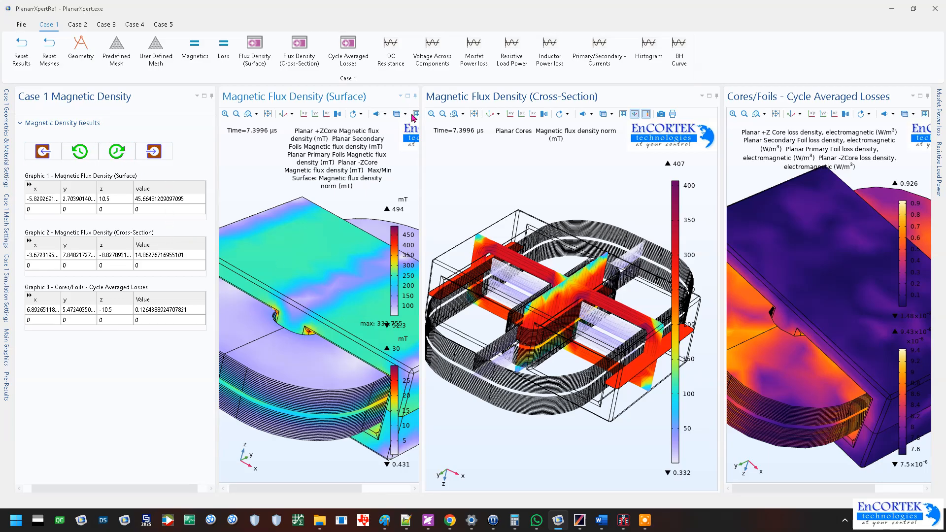
Step: Collapse both flux density plots and widen the cycle-averaged losses plot over the freed space
click(415, 96)
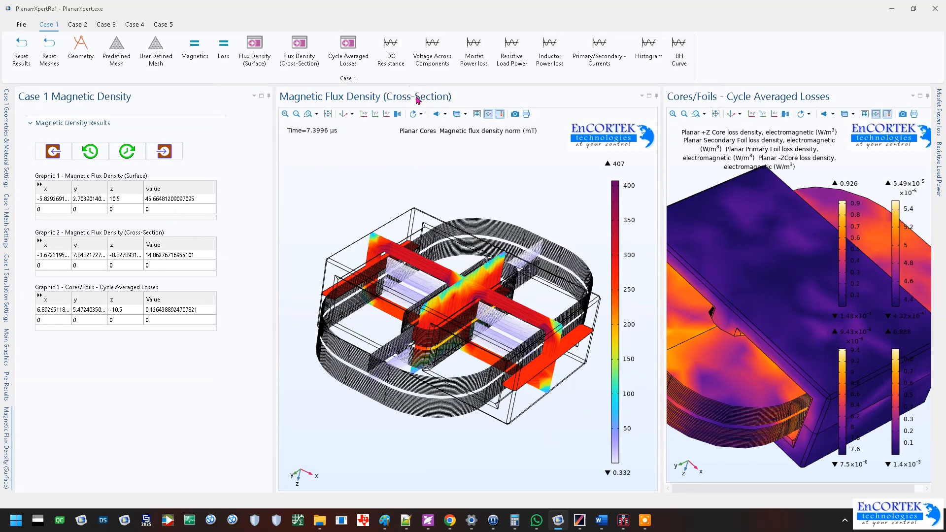
click(656, 96)
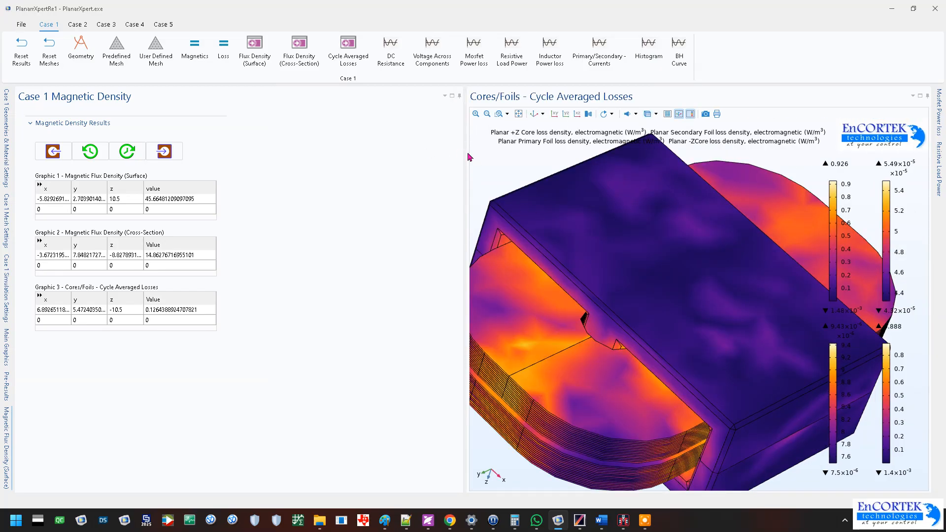
drag(466, 152, 259, 152)
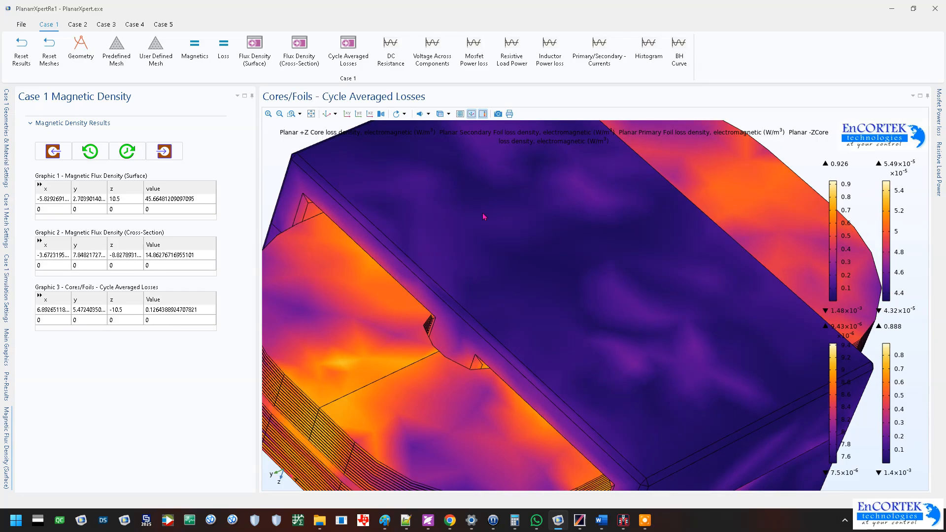
Step: Fit the whole transformer in the losses plot, inspect its front, and probe the loss density at two points on the core's upper surface
scroll(468, 240, down, 5)
drag(450, 265, 504, 297)
scroll(504, 319, up, 4)
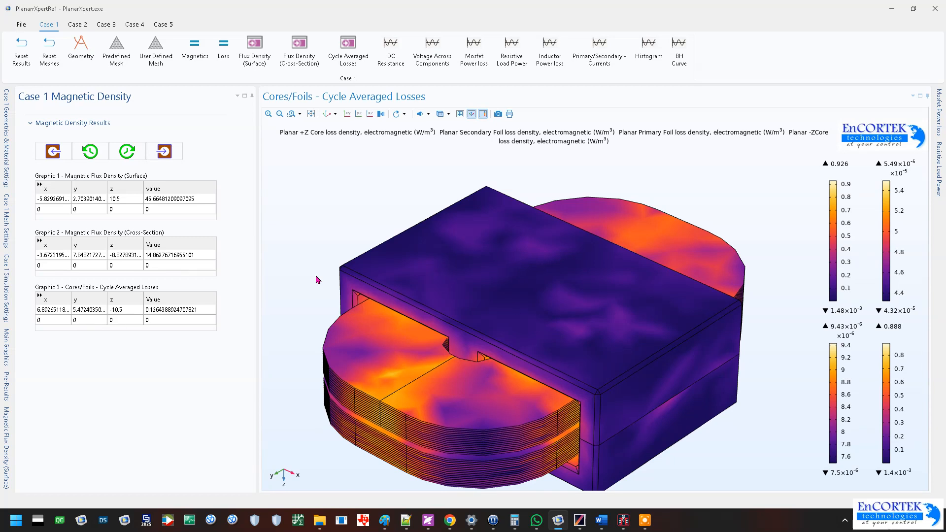
drag(494, 400, 665, 266)
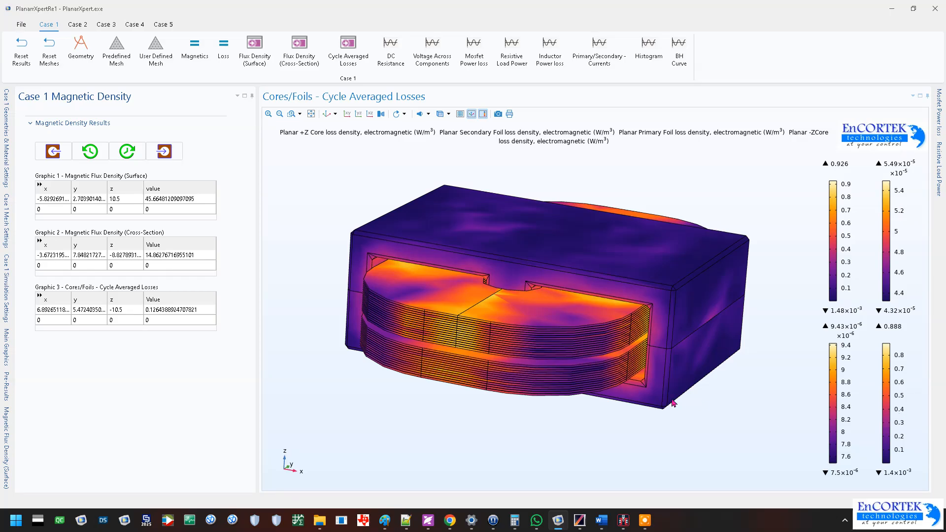
drag(537, 274, 559, 256)
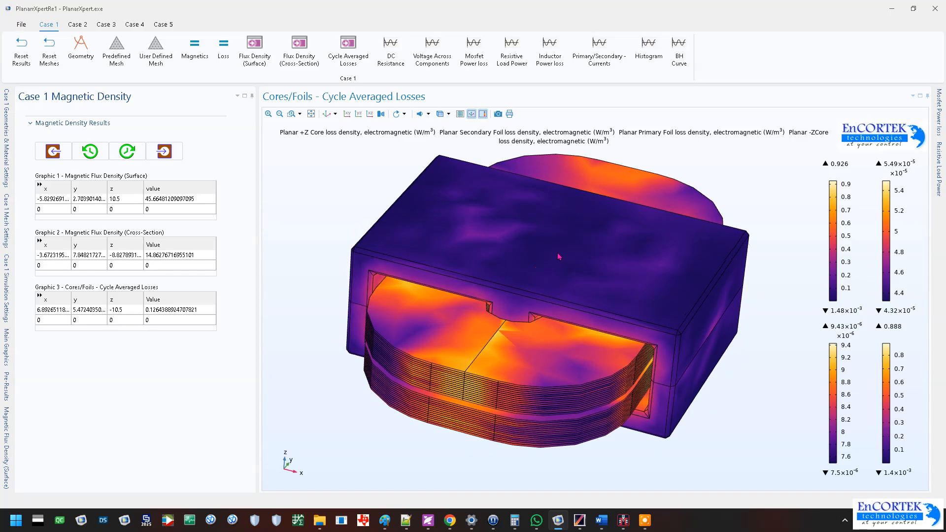
click(577, 247)
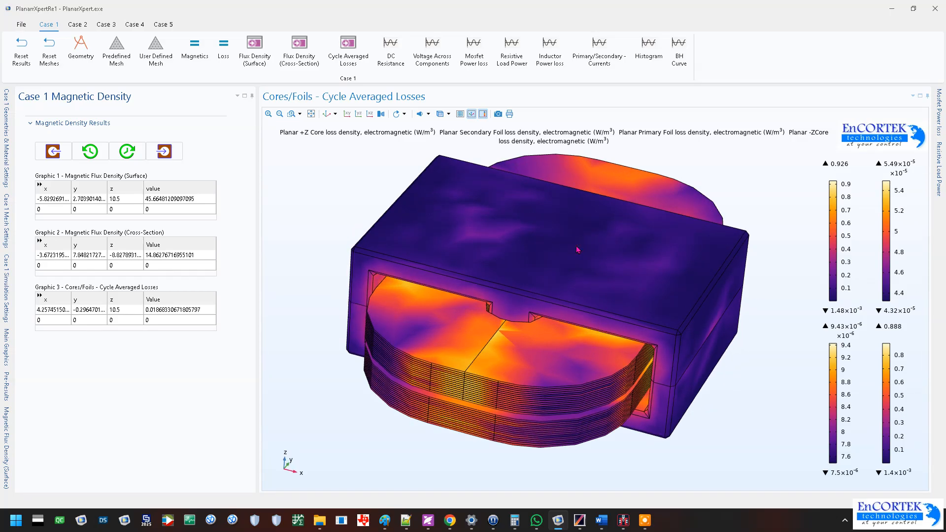
click(490, 236)
Step: Probe the cycle-averaged loss density around the outer upper corner of the core's winding window
scroll(647, 290, up, 6)
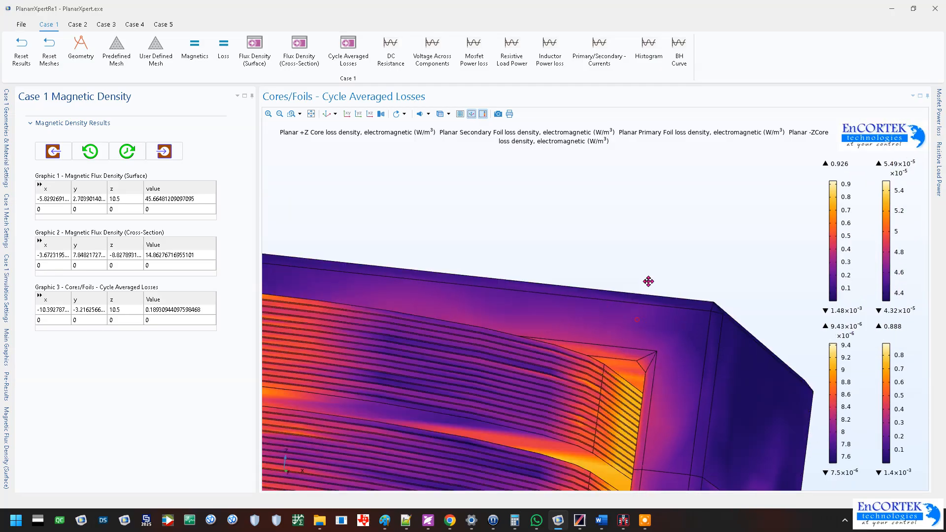
drag(648, 282, 648, 278)
drag(683, 385, 611, 312)
click(632, 284)
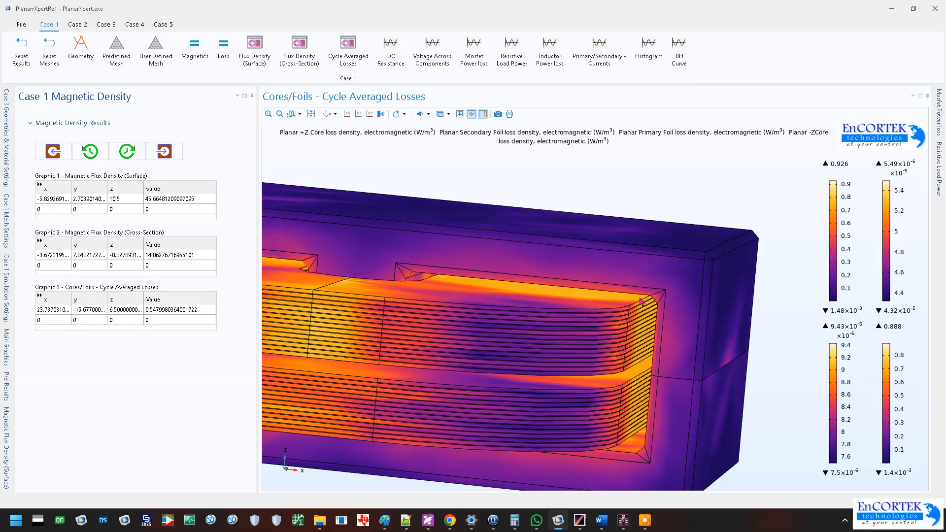
click(656, 285)
drag(658, 320, 663, 315)
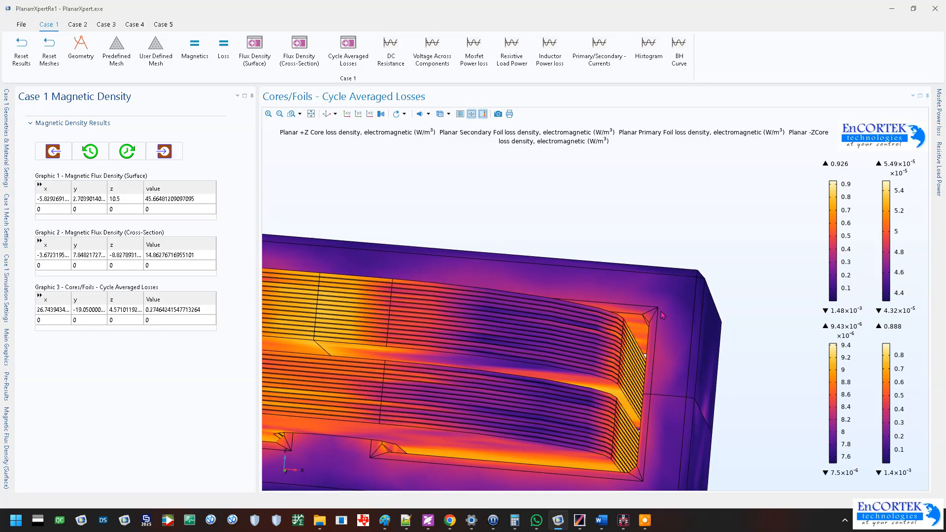
Step: Make the losses plot transparent and examine the foils and centre leg inside the core from several angles
click(440, 116)
scroll(515, 194, up, 5)
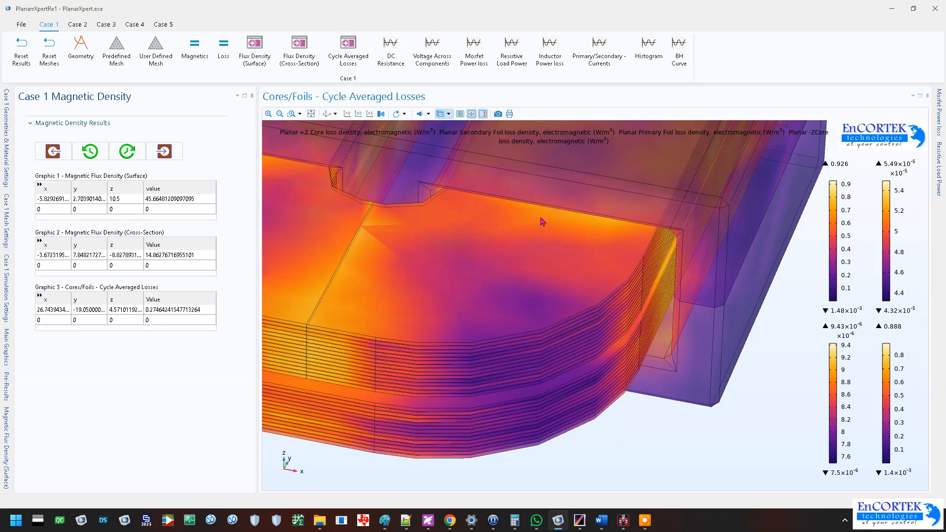
scroll(541, 222, down, 5)
drag(541, 221, 572, 352)
scroll(572, 352, up, 5)
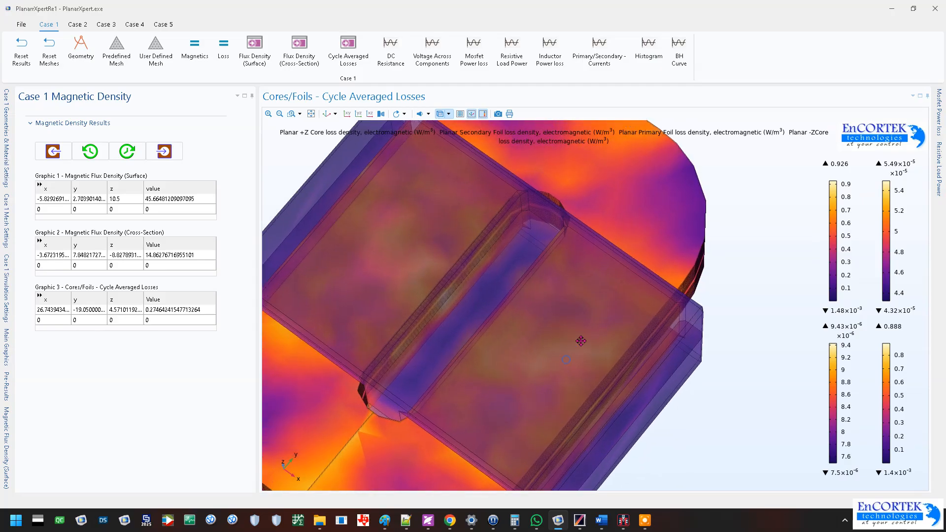
scroll(572, 352, down, 5)
drag(567, 316, 572, 308)
scroll(573, 306, up, 3)
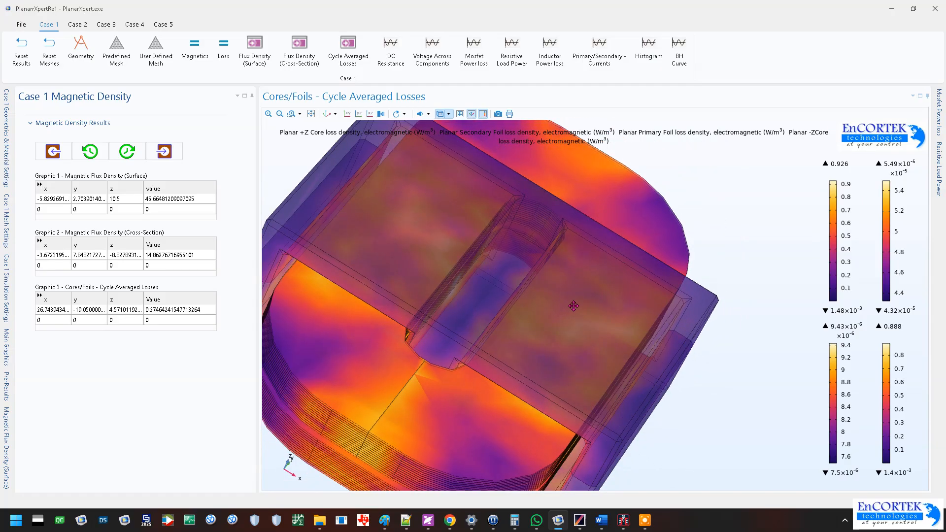
scroll(574, 307, down, 3)
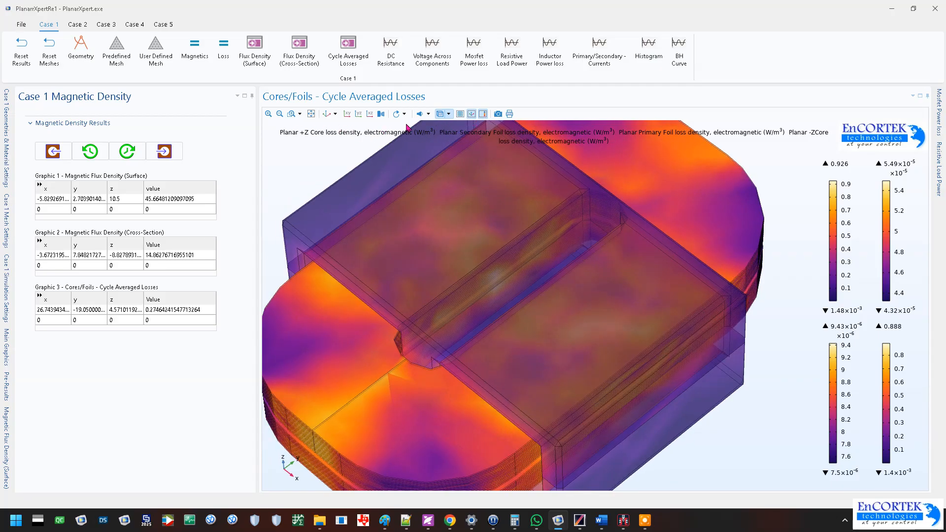
Step: Toggle the losses plot's projection mode and compare the transparent transformer from above and from a low side angle
click(381, 118)
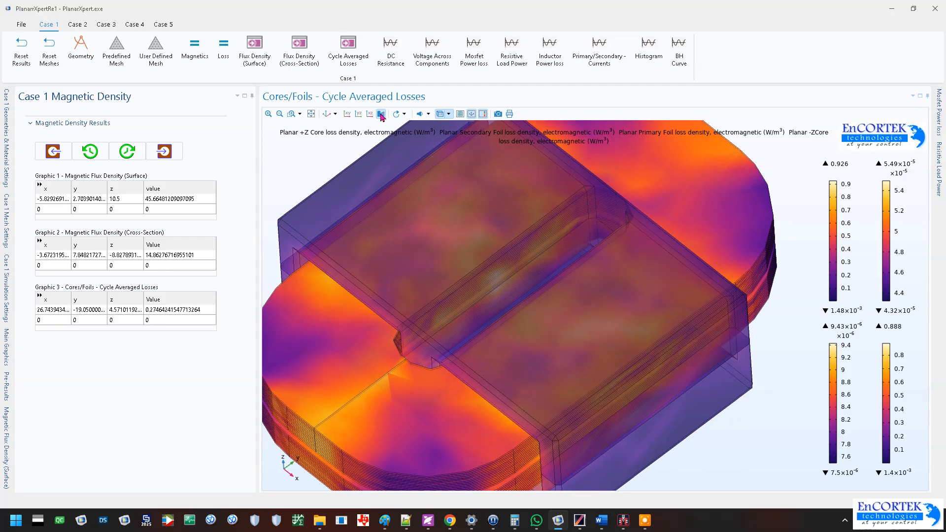
drag(442, 334, 441, 311)
drag(442, 293, 439, 295)
click(380, 114)
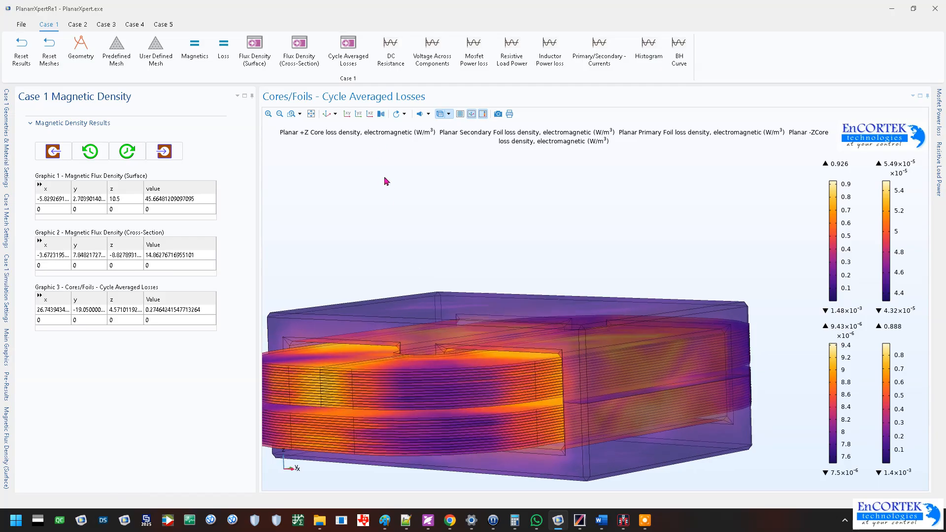
Step: Look over the scene light's shadow and environment options and the transparency's Fresnel Transmittance option
click(429, 120)
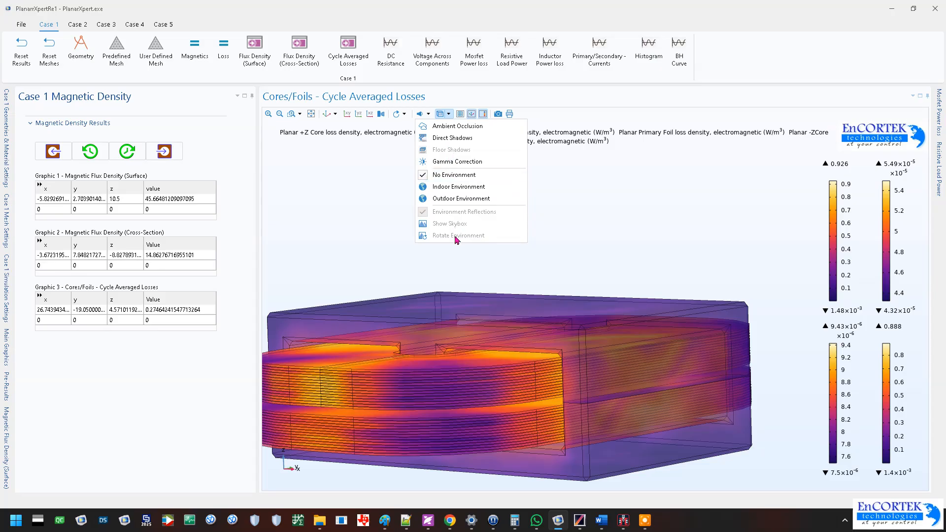
click(459, 187)
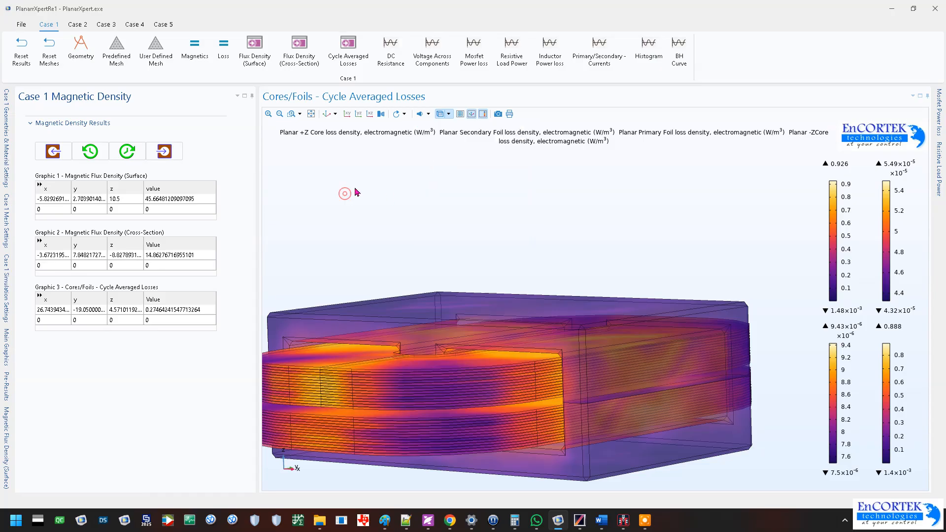
click(448, 115)
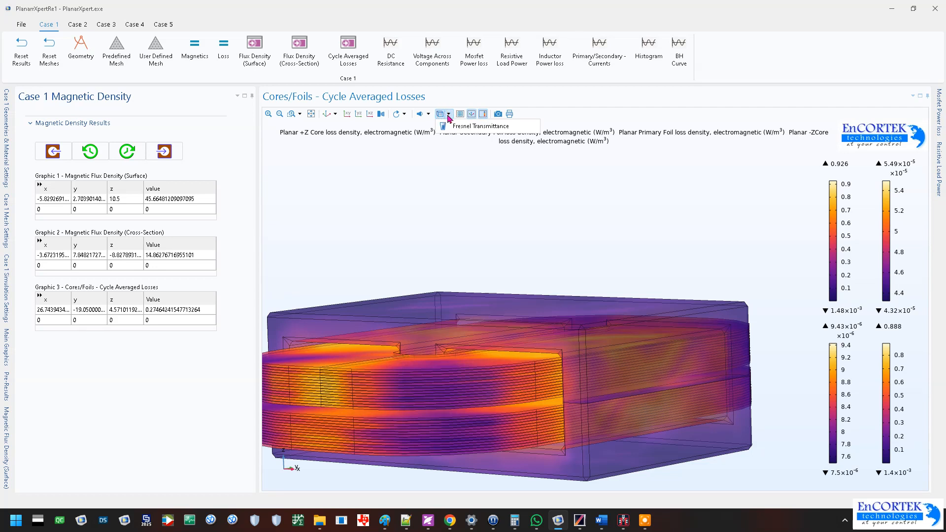
click(450, 126)
Step: Toggle the scene light repeatedly on the transparent losses plot and compare the rendering from different angles
drag(537, 269, 538, 321)
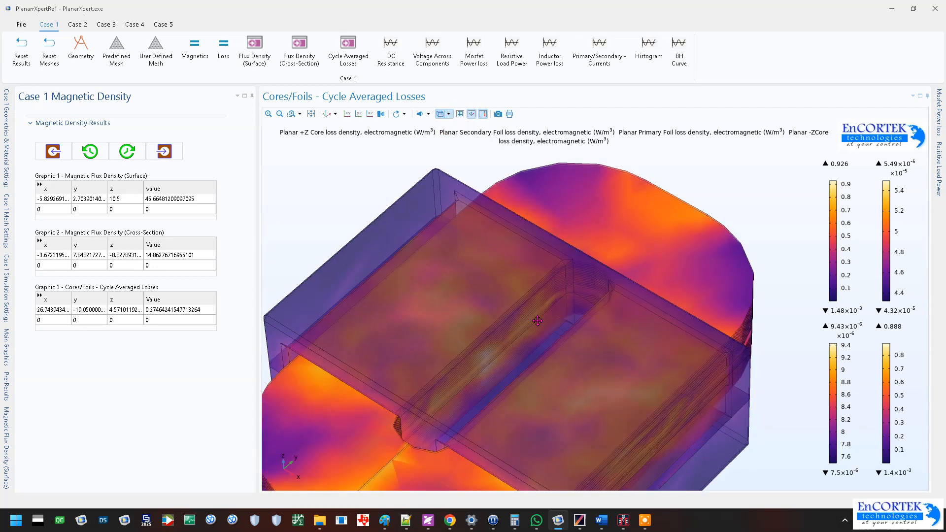
click(423, 116)
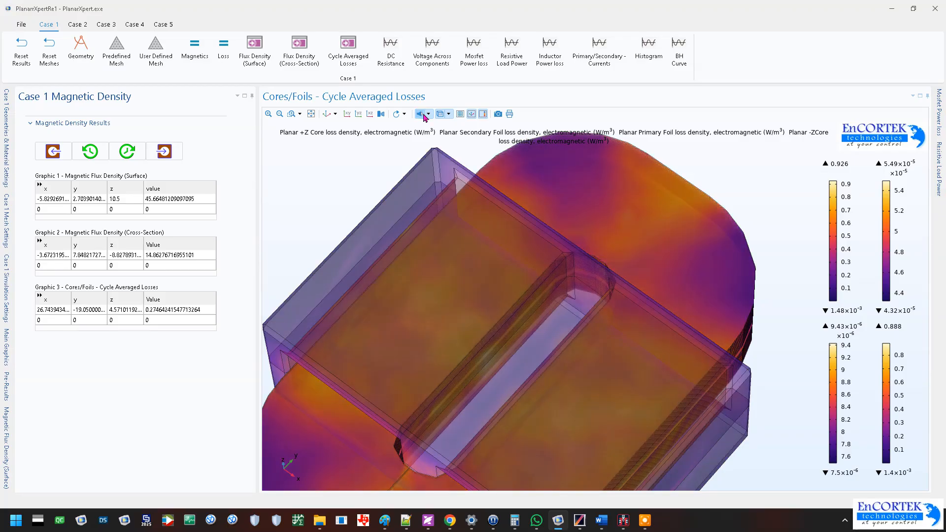
drag(508, 371, 491, 318)
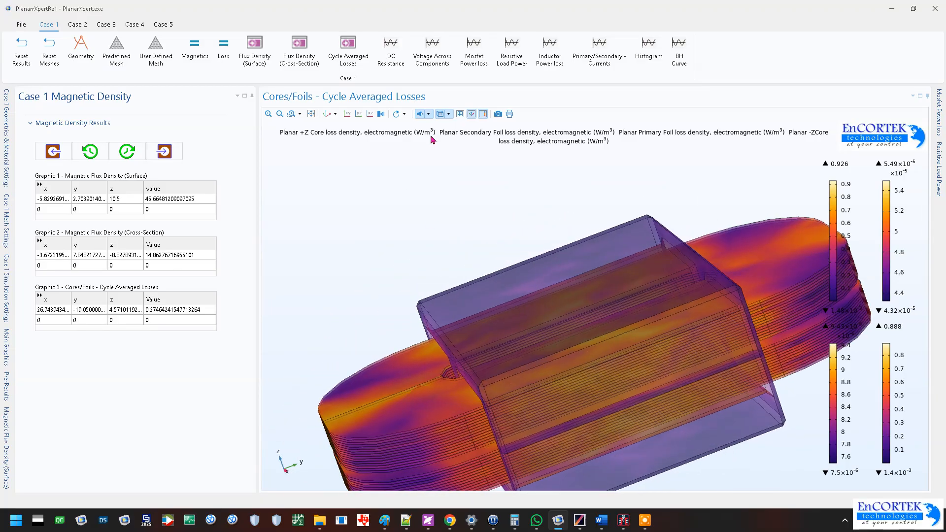
click(420, 114)
click(420, 114)
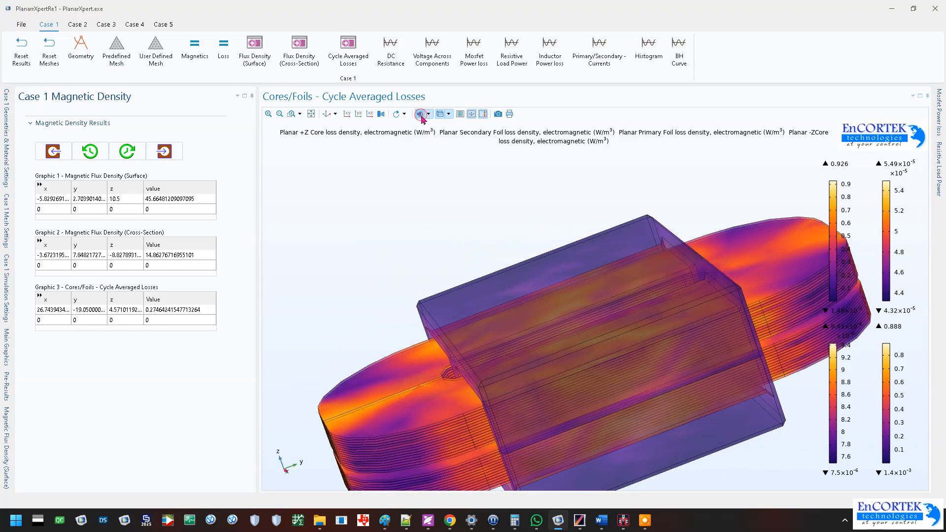
click(421, 118)
click(422, 117)
drag(602, 365, 577, 282)
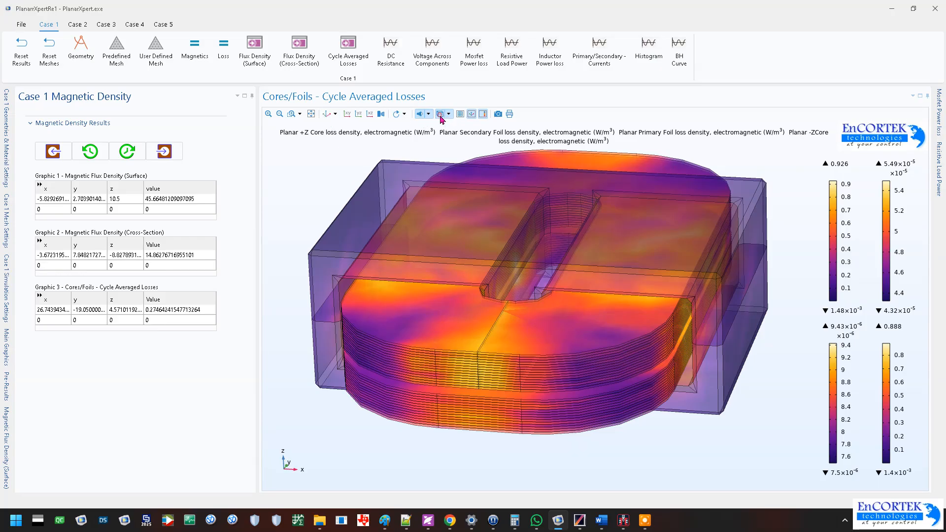
Step: Turn off transparency, compare the solid losses plot with and without scene light, and leave the scene light off
click(420, 118)
click(419, 115)
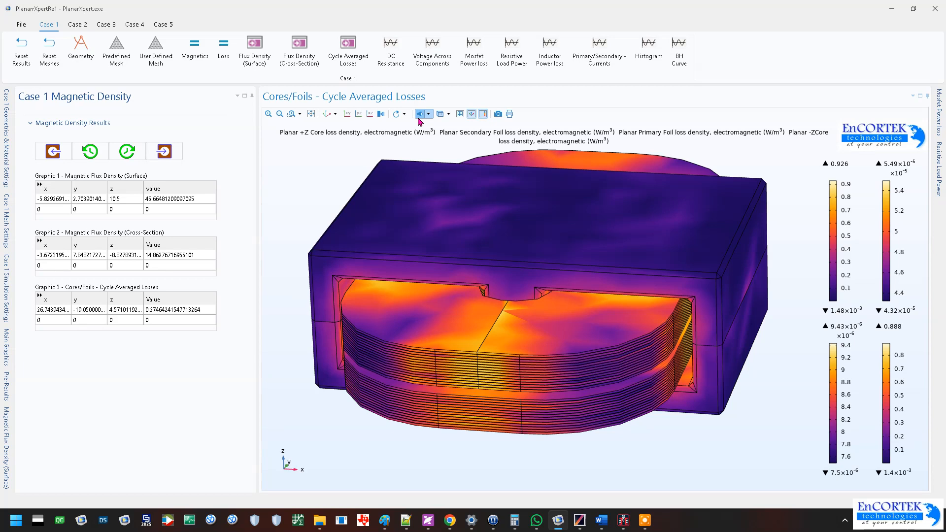
click(420, 115)
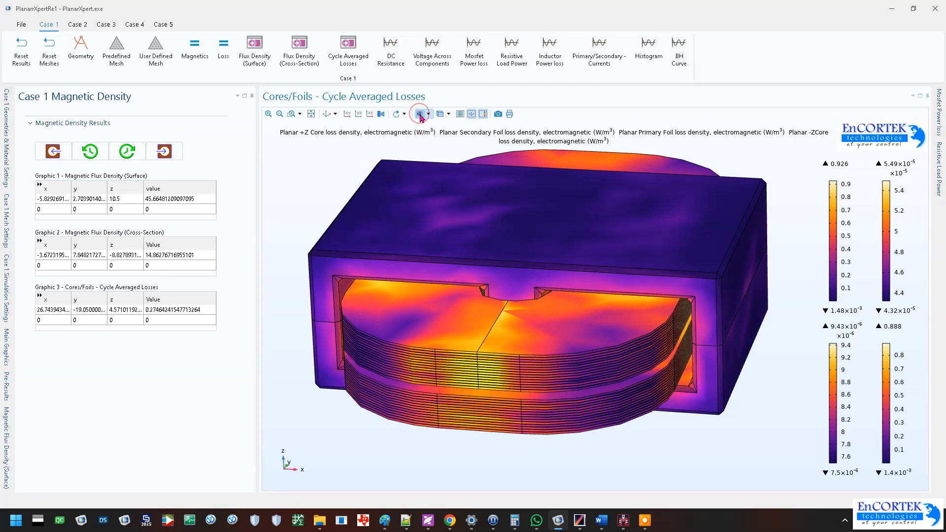
drag(574, 250, 540, 248)
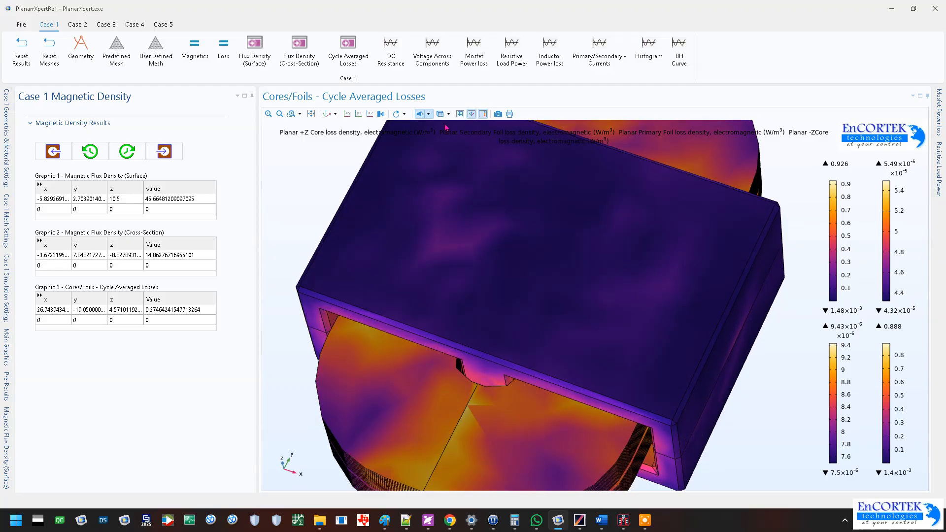
click(422, 115)
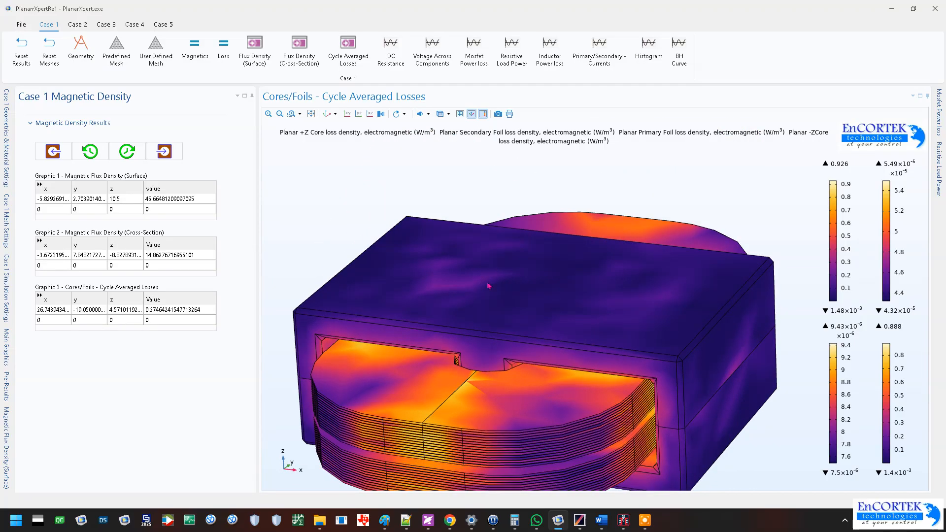
Step: Probe the cycle-averaged loss density on the core's side face near the joint between its two halves
scroll(762, 384, up, 5)
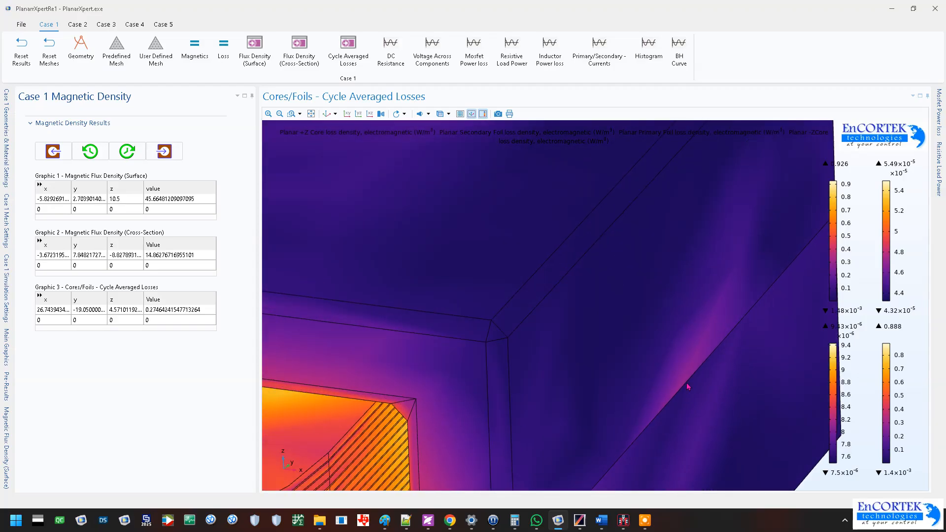
click(688, 383)
click(682, 378)
scroll(545, 253, down, 5)
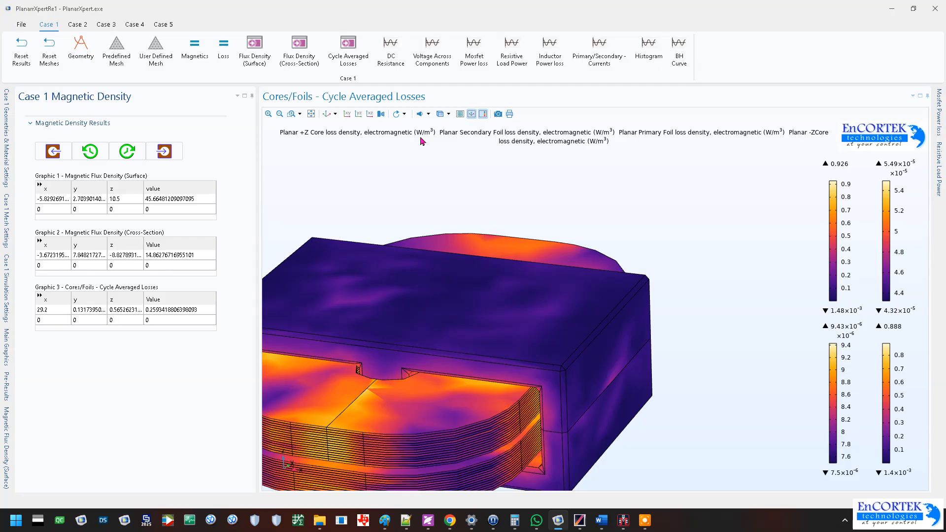
scroll(611, 187, down, 3)
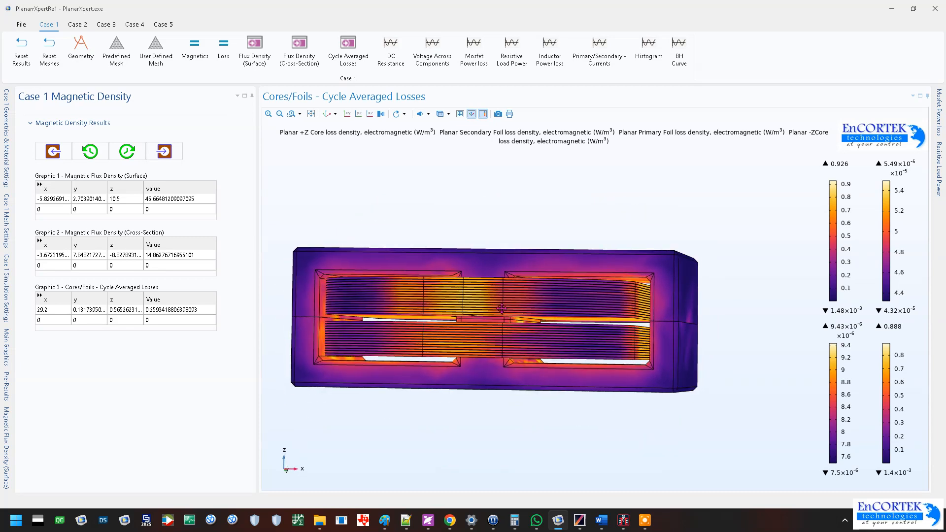
Step: Probe the loss density on the lower foils and on the upper foil surface beside the core's notch
click(465, 339)
click(532, 338)
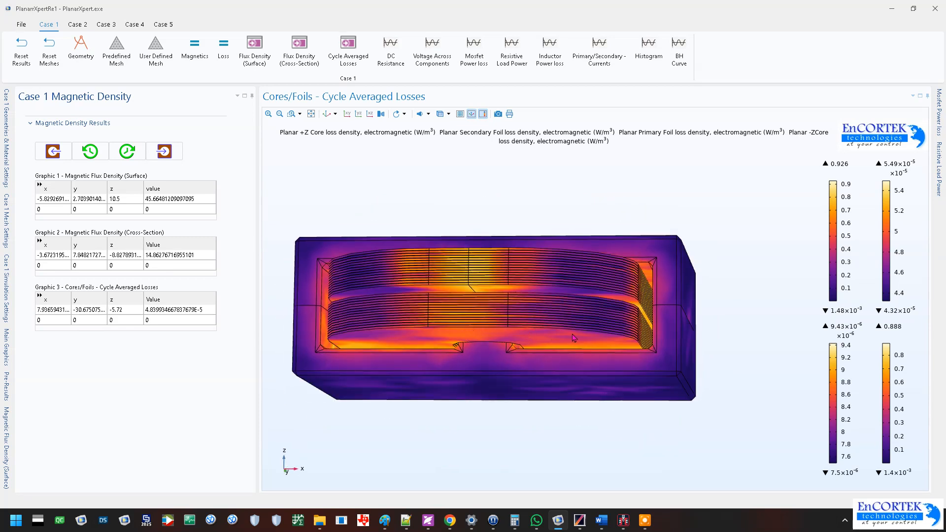
drag(569, 280, 488, 360)
scroll(487, 361, up, 5)
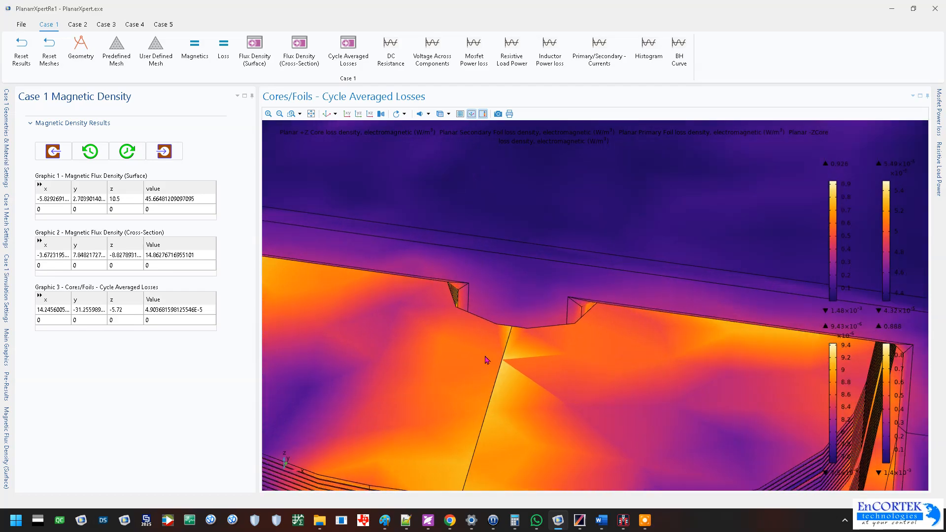
click(529, 364)
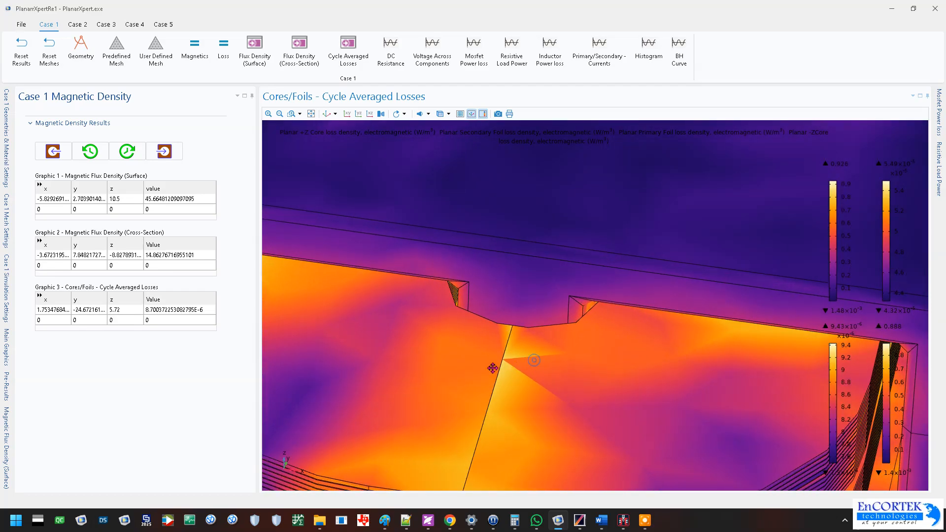
drag(511, 364, 458, 358)
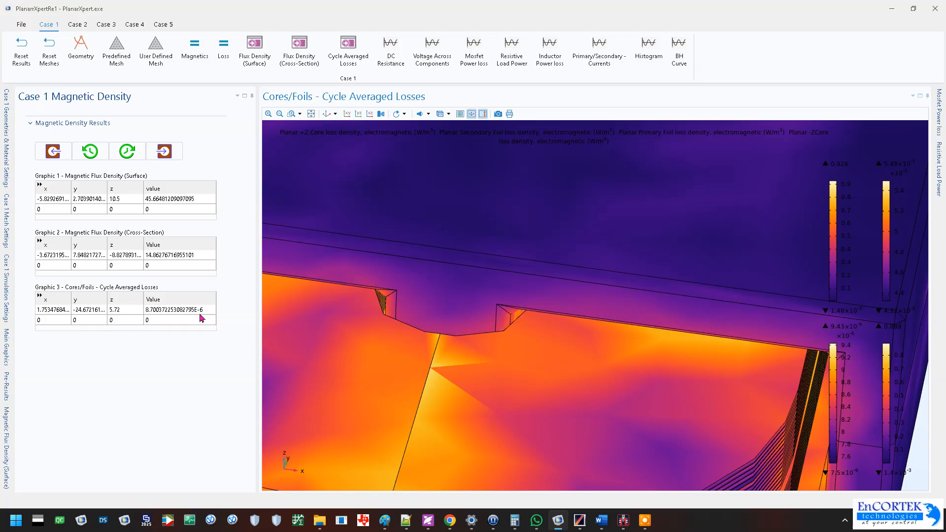
Step: Probe the loss density at further points around the core's front edge and the foil stack
click(611, 292)
click(617, 275)
scroll(746, 278, down, 5)
drag(555, 306, 563, 360)
click(489, 333)
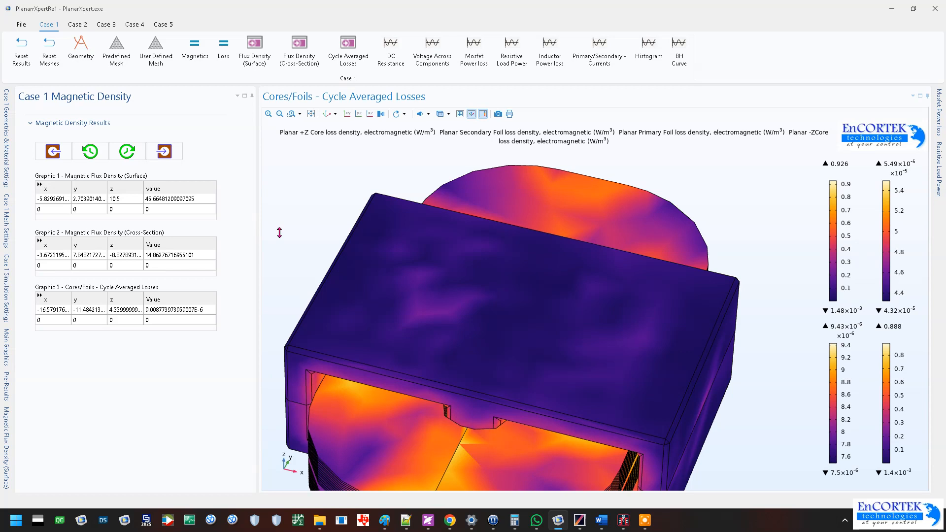
Step: Examine the loss distribution over the core's top face and the front foils from several angles and distances
scroll(285, 256, down, 2)
scroll(341, 283, up, 3)
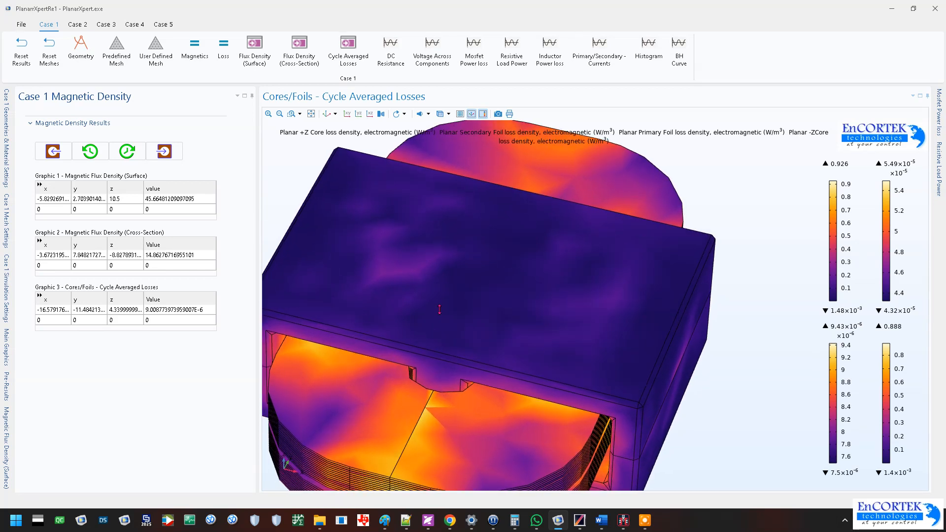
scroll(439, 310, down, 3)
drag(451, 326, 470, 335)
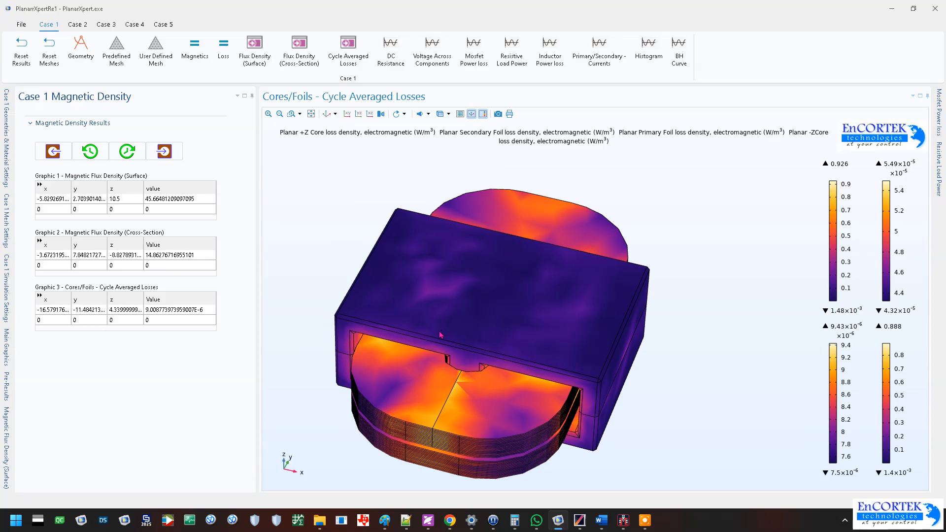
drag(420, 332, 522, 392)
drag(560, 336, 595, 285)
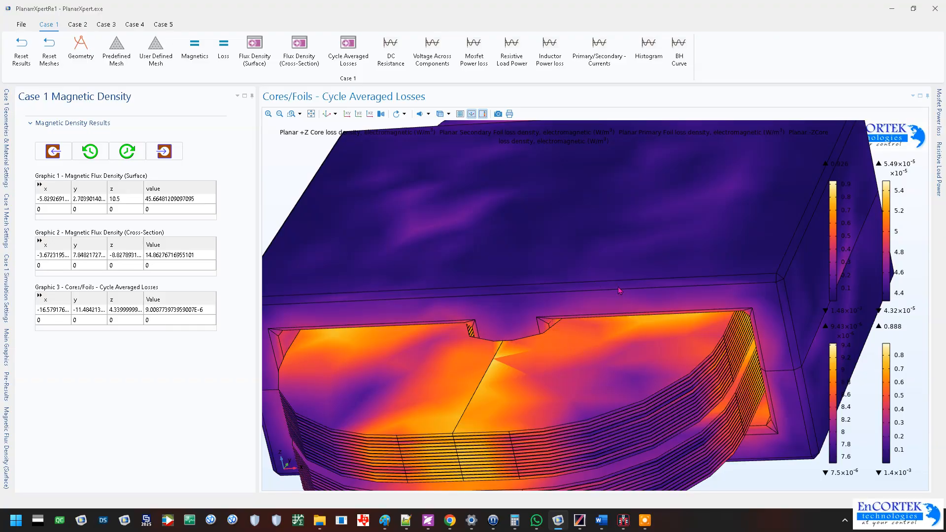
mouse_move(573, 268)
mouse_down()
mouse_move(642, 275)
mouse_move(598, 332)
mouse_move(576, 298)
mouse_move(584, 323)
mouse_move(605, 291)
mouse_move(584, 262)
mouse_up()
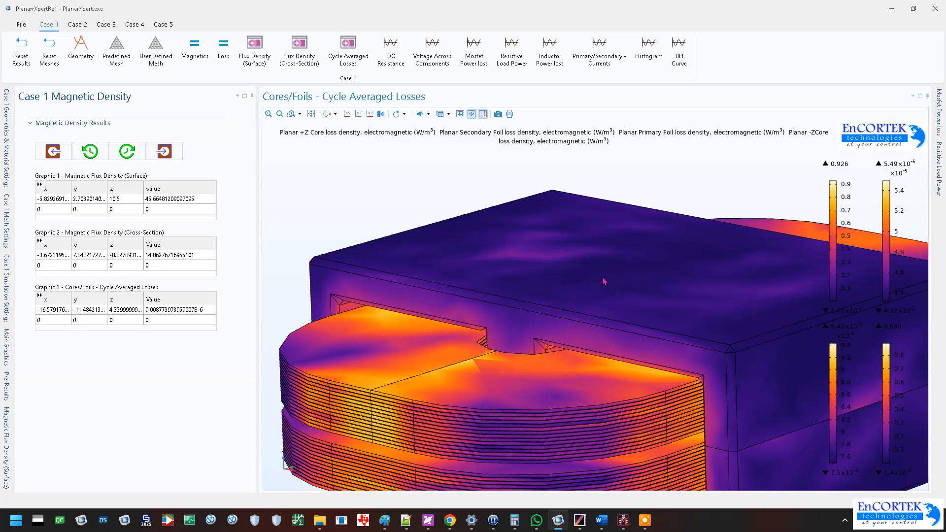
Step: Probe the loss density on the core's top face, then inspect the front winding window closely and the whole transformer
click(584, 294)
scroll(560, 291, up, 5)
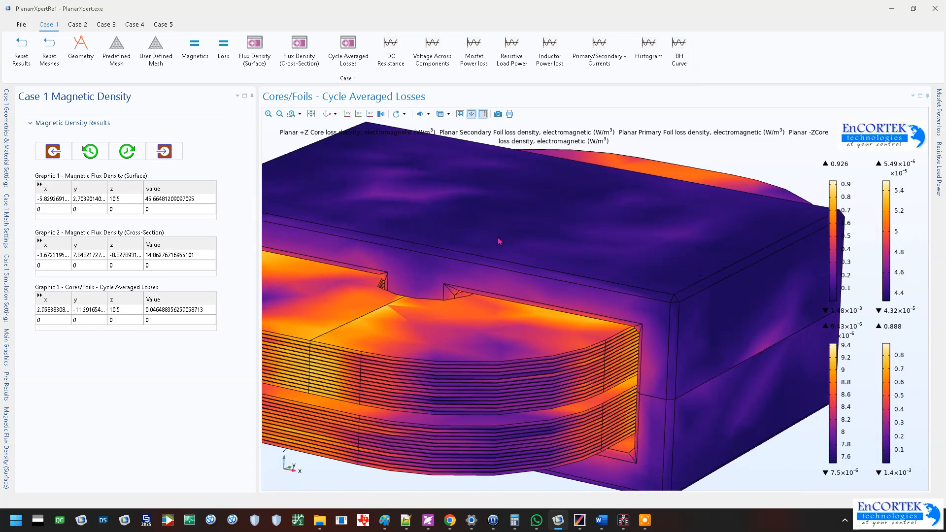
scroll(584, 244, up, 4)
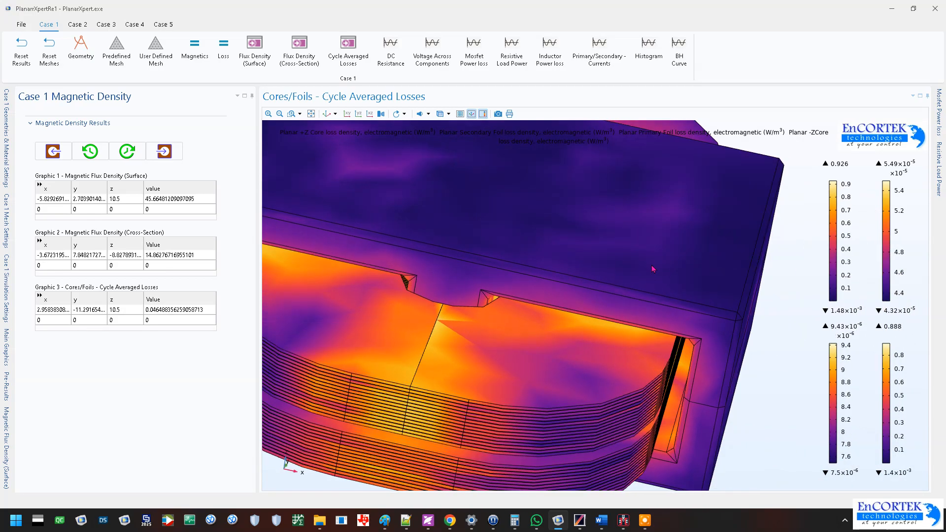
drag(654, 273, 660, 297)
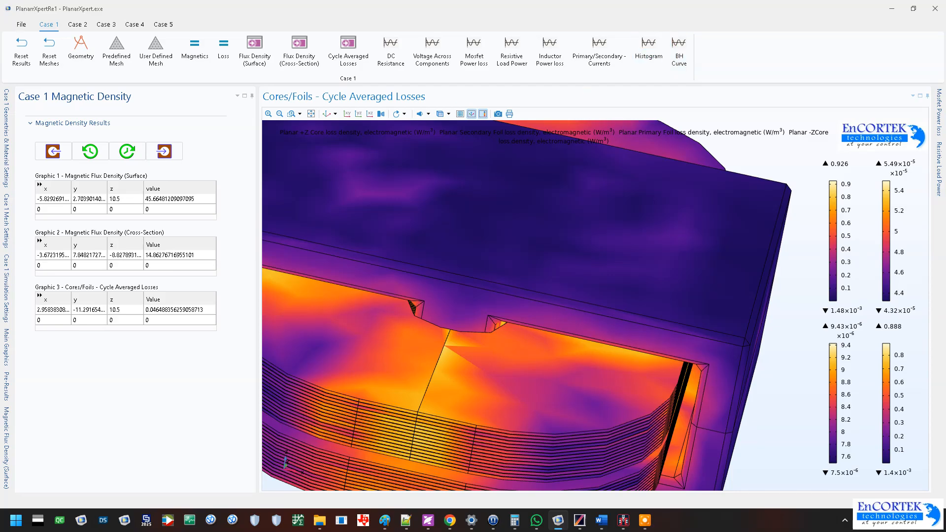
scroll(511, 221, down, 5)
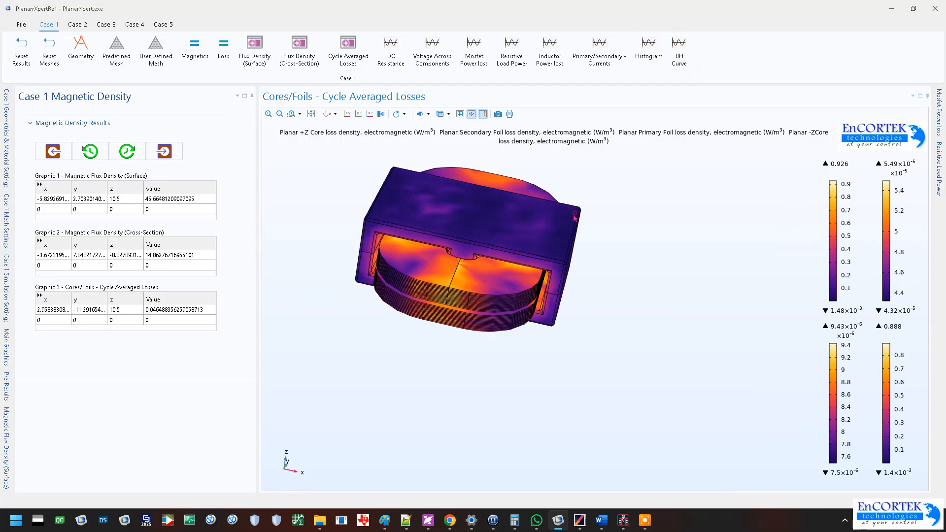
drag(575, 217, 623, 178)
Step: Dock the Magnetic Flux Density (Surface) plot beside the cycle-averaged losses plot and inspect its transformer from another angle
click(940, 160)
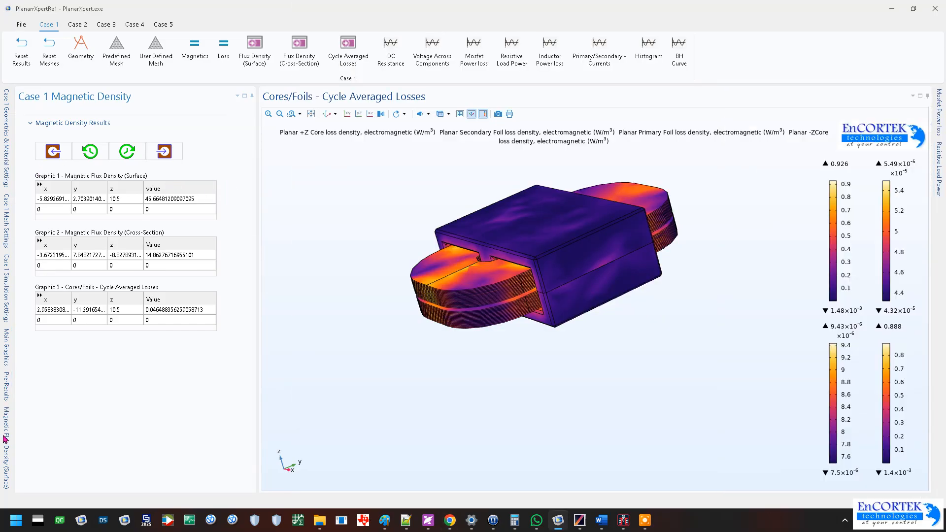
click(5, 438)
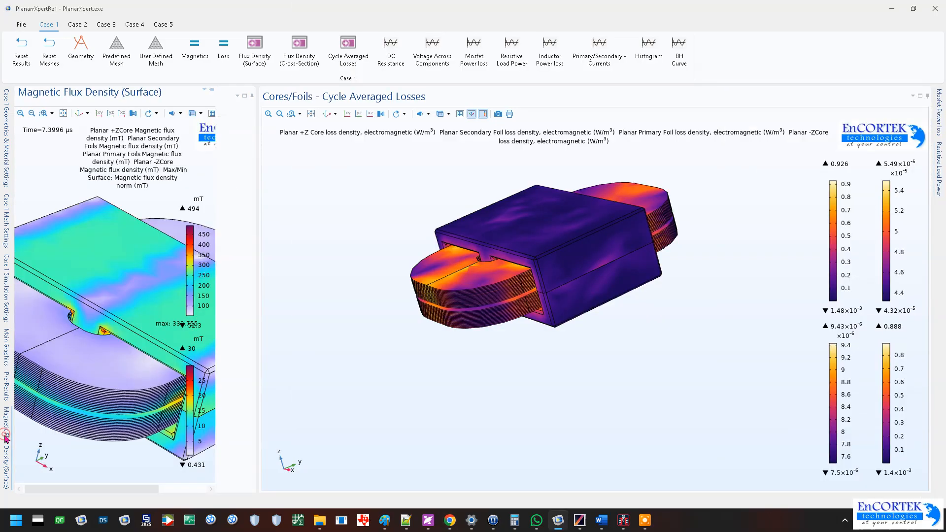
click(210, 90)
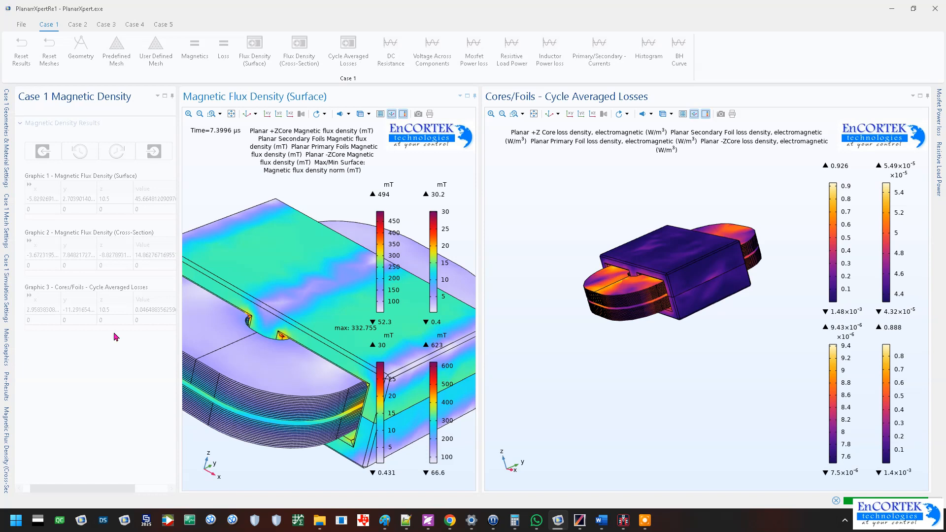
click(284, 276)
drag(285, 277, 325, 197)
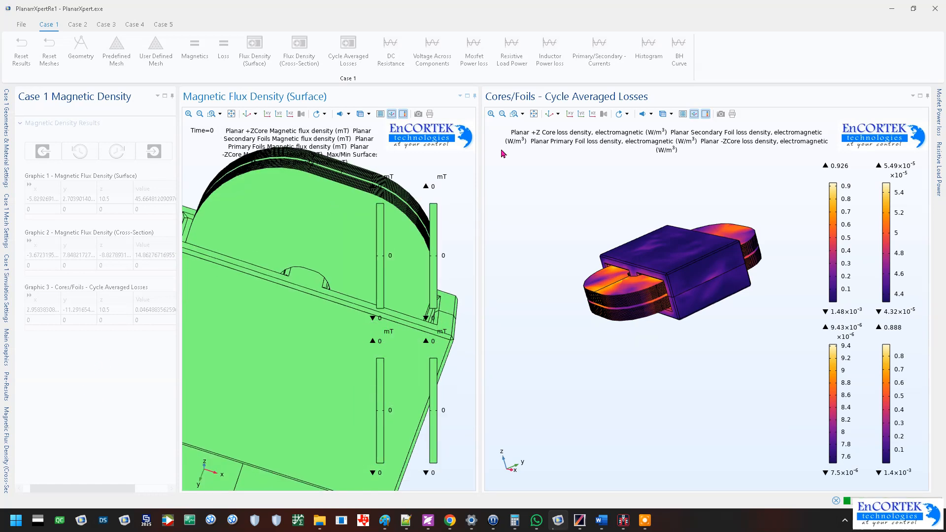
Step: Examine the core and foil losses in the cycle-averaged losses plot from the end, the side and above
click(936, 11)
click(527, 294)
drag(493, 266, 355, 329)
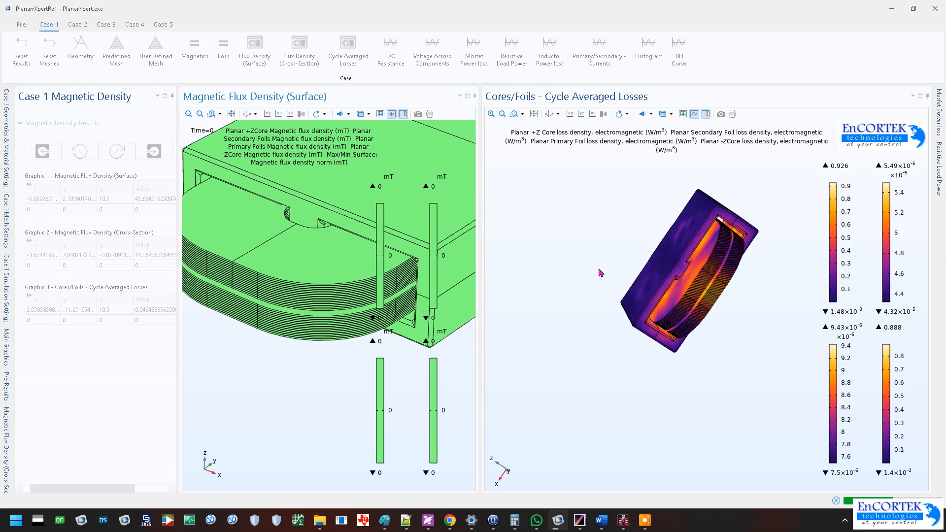
drag(768, 283, 564, 322)
drag(641, 338, 691, 238)
drag(655, 313, 676, 241)
drag(737, 240, 627, 335)
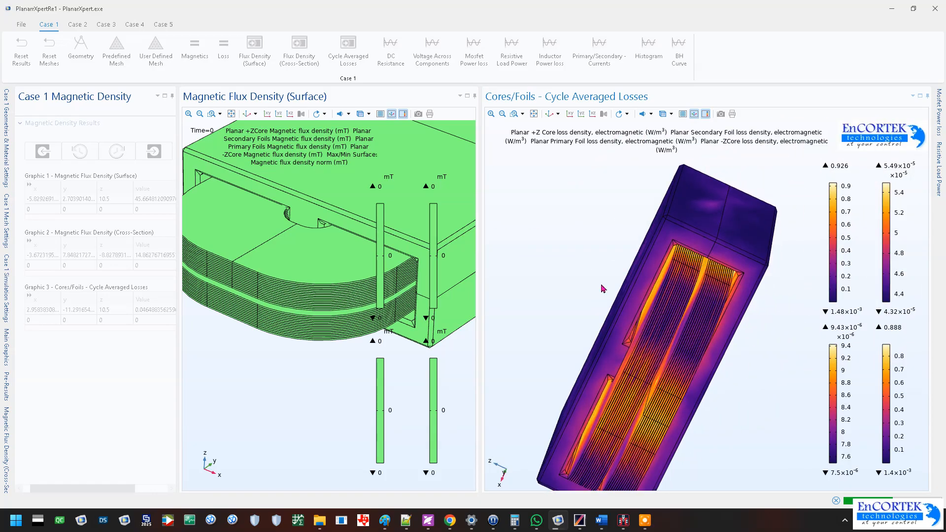
drag(602, 288, 611, 318)
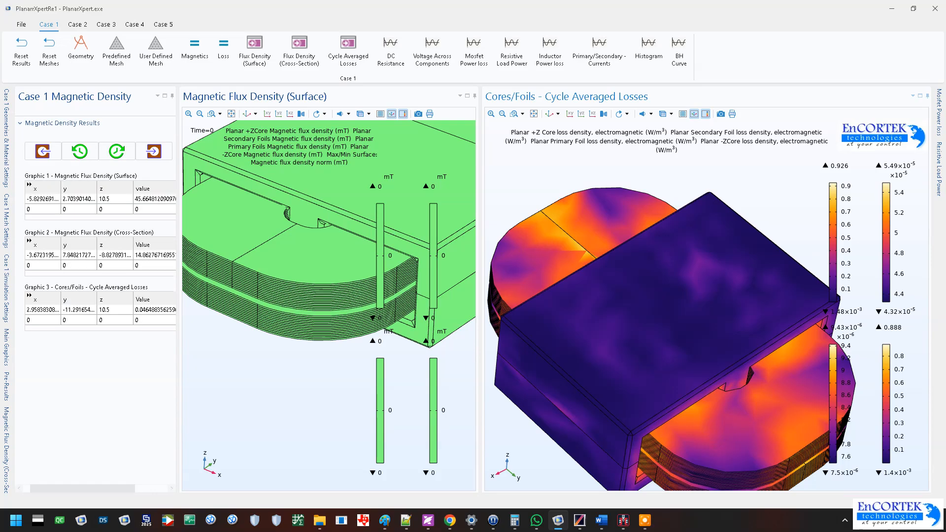